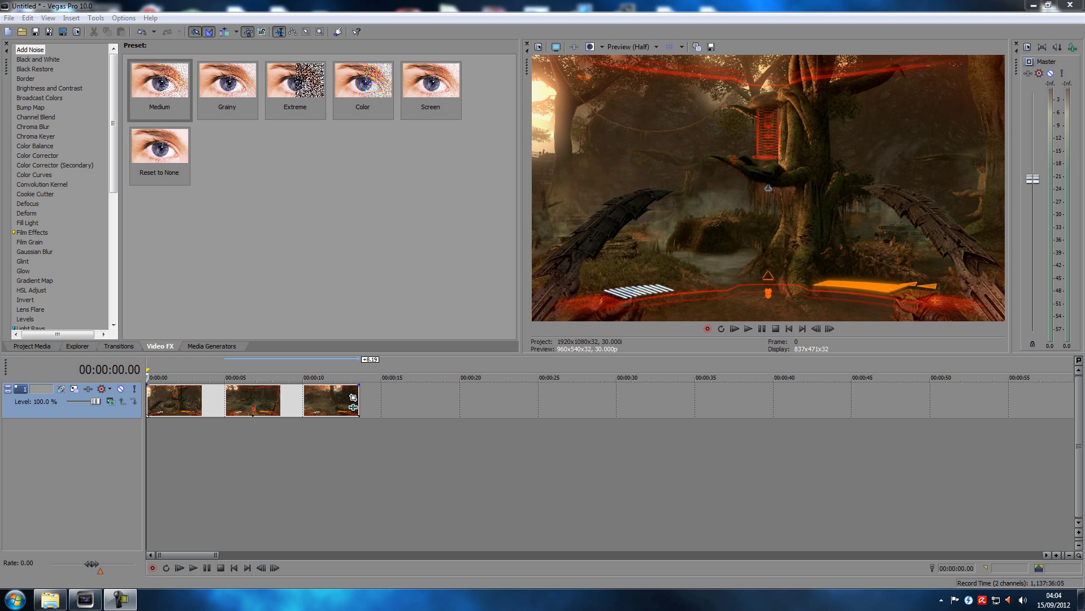
Add a new video track and insert a text media event at the start of the timeline
left_click(176, 480)
left_click(234, 567)
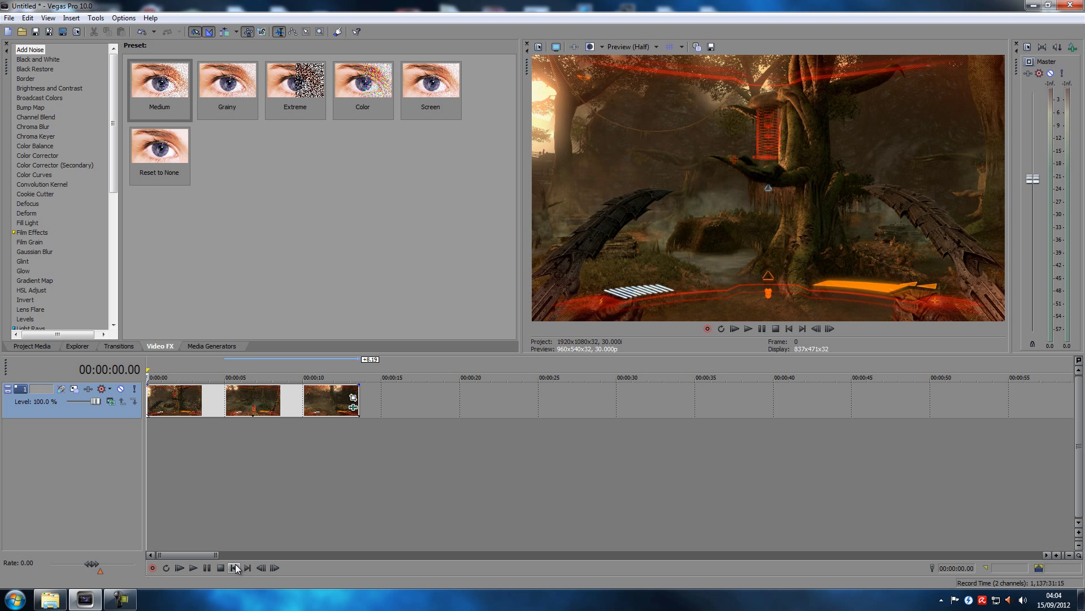
key("ctrl+shift+q")
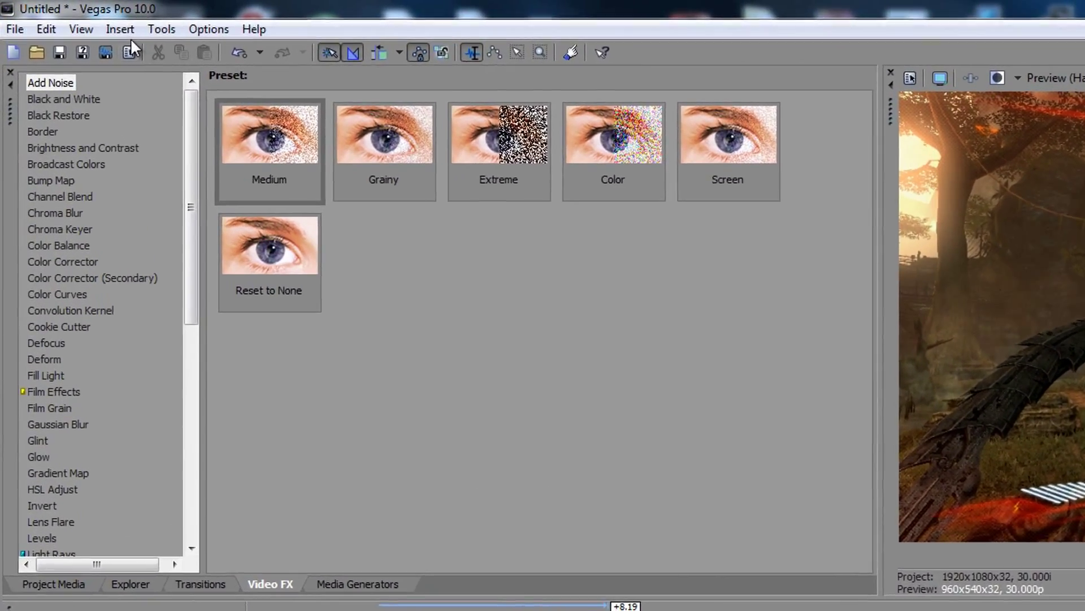
left_click(89, 21)
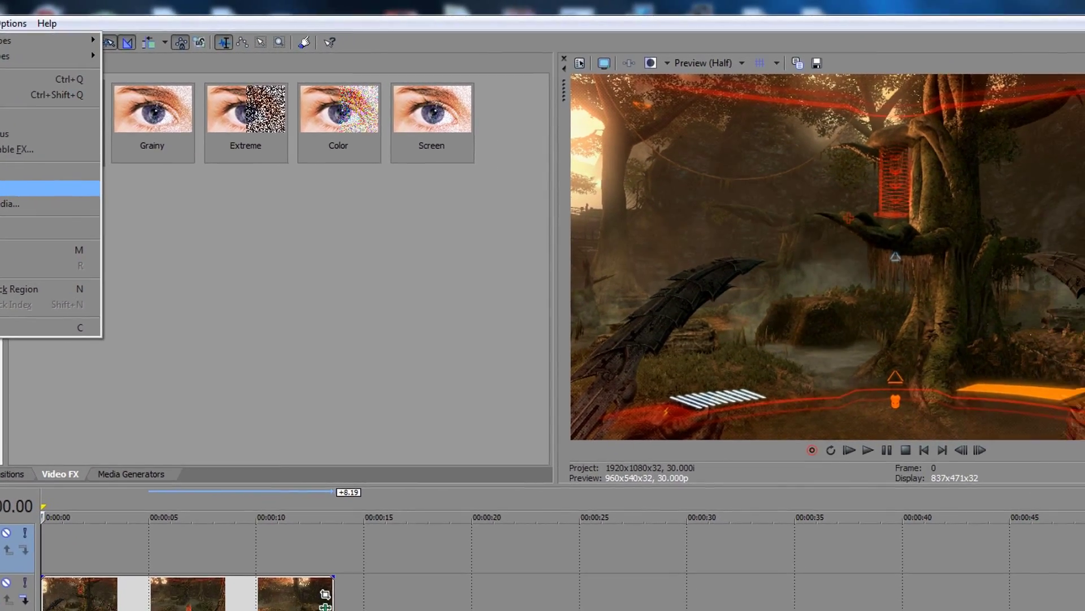
left_click(34, 187)
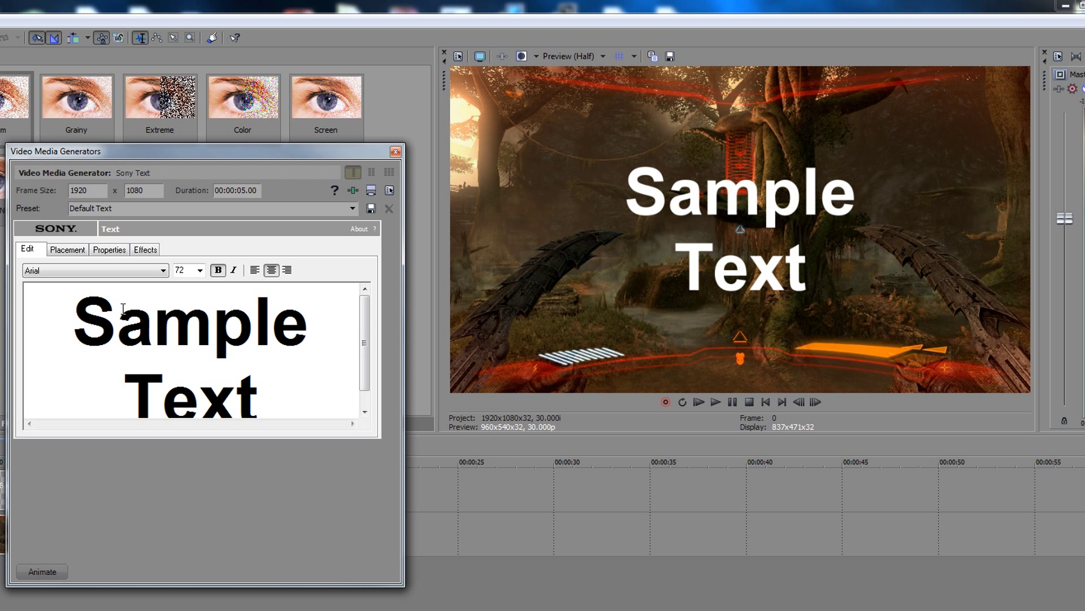
Replace the sample text with "Vegas4Gamers"
left_click(59, 311)
left_click(113, 325)
left_click_drag(73, 323, 277, 400)
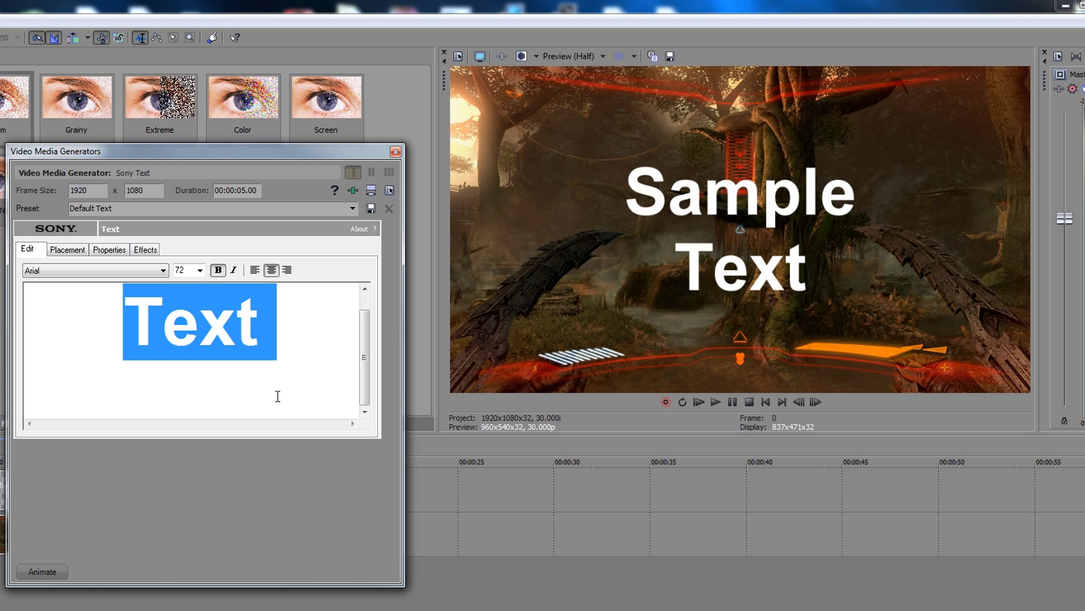
type("Vegas")
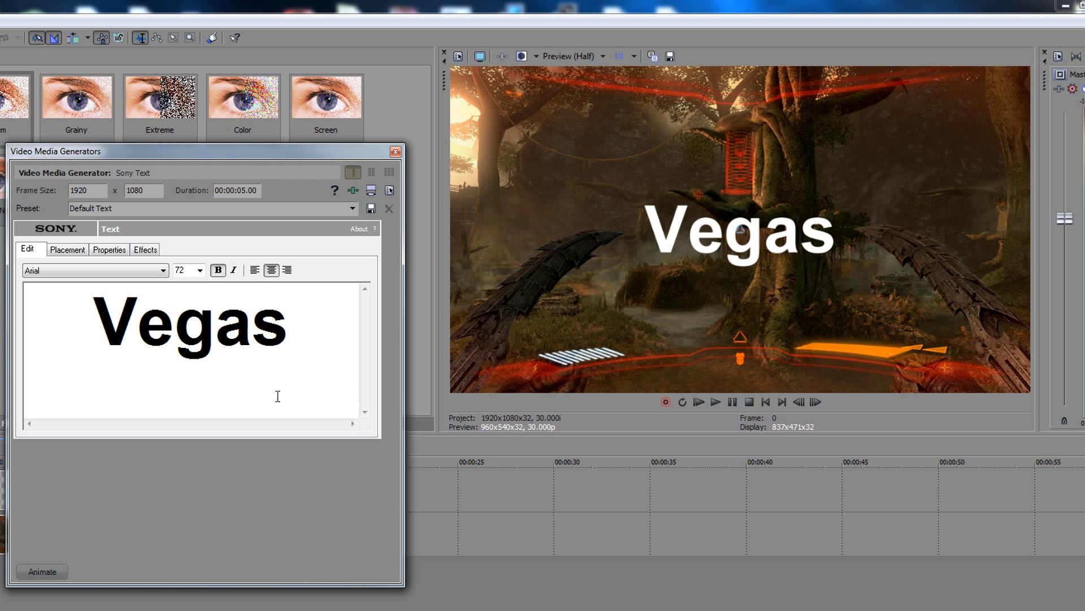
type("4Gamers")
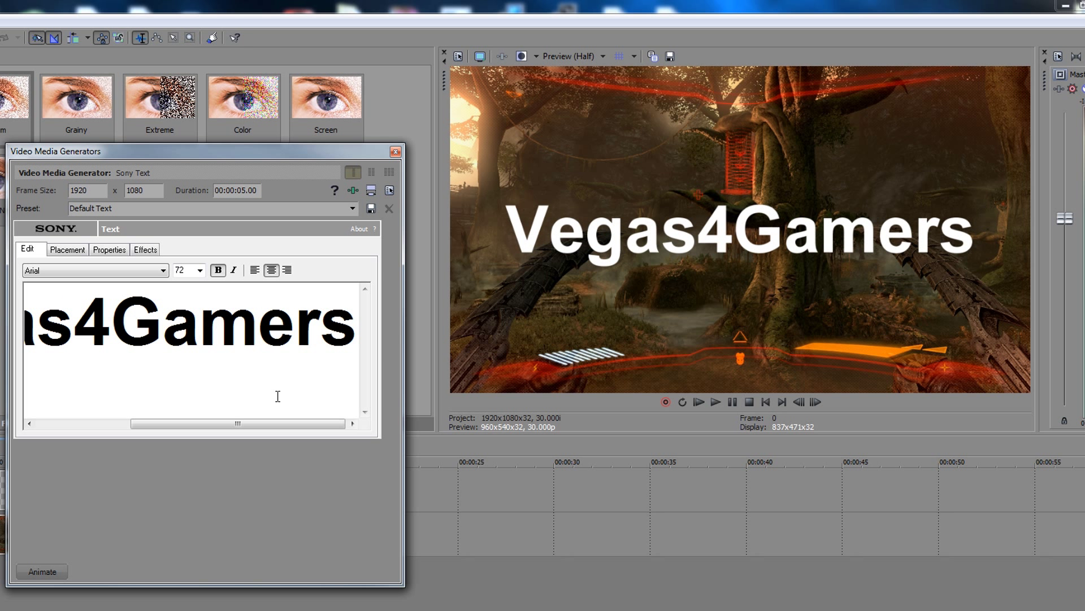
Add a second line reading "Awesomeness" below the title and delete it again
key("Return")
type("Awesomeness")
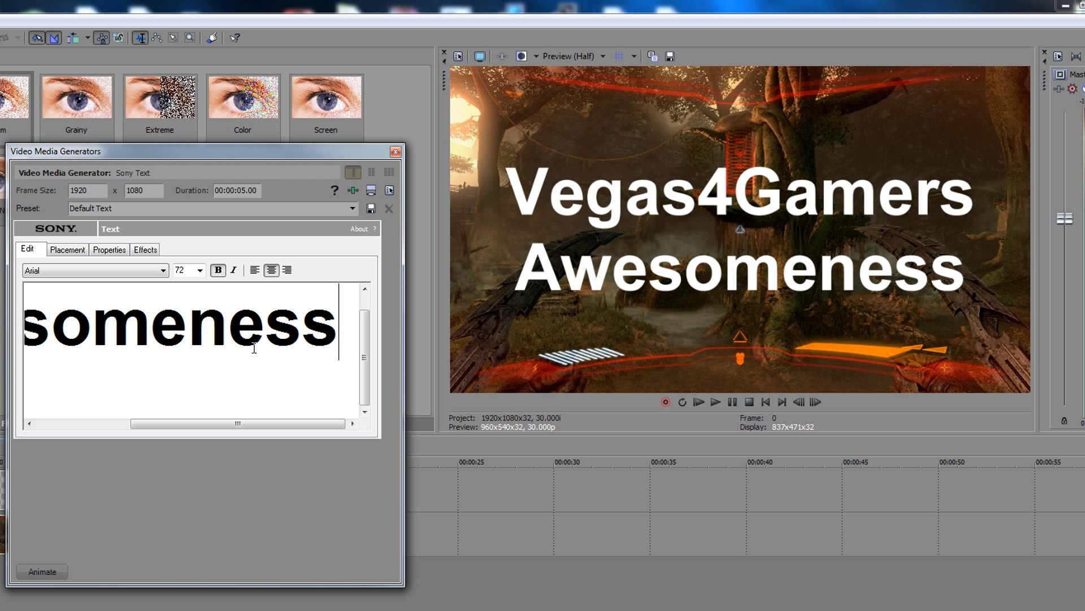
key("BackSpace")
key("BackSpace")
key("BackSpace")
key("BackSpace")
key("BackSpace")
key("BackSpace")
key("BackSpace")
key("BackSpace")
key("BackSpace")
key("BackSpace")
key("BackSpace")
key("BackSpace")
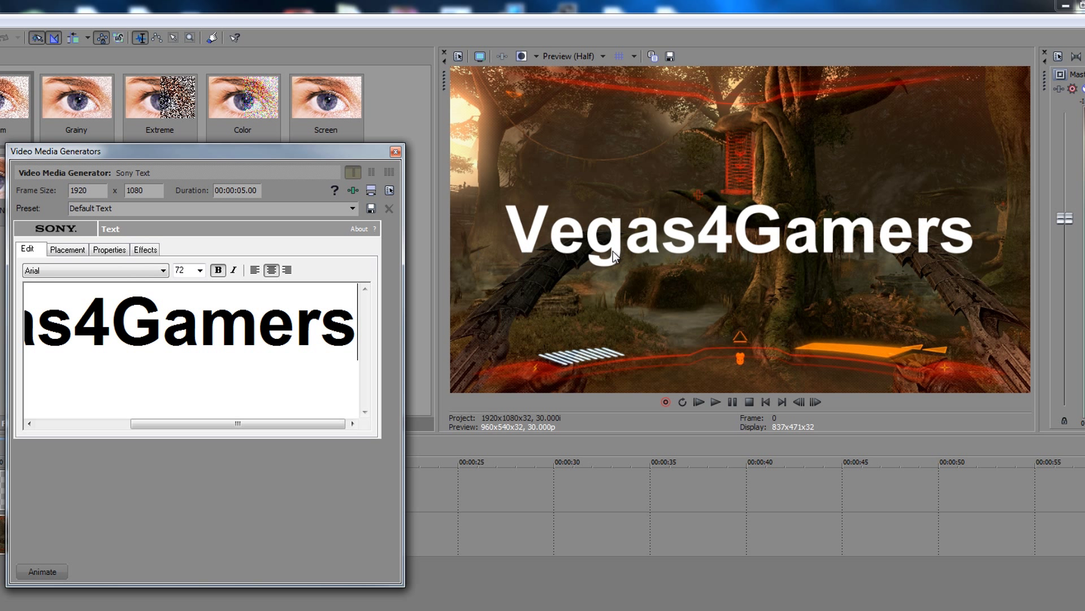
Set the title's font to Trajan Pro
left_click(113, 268)
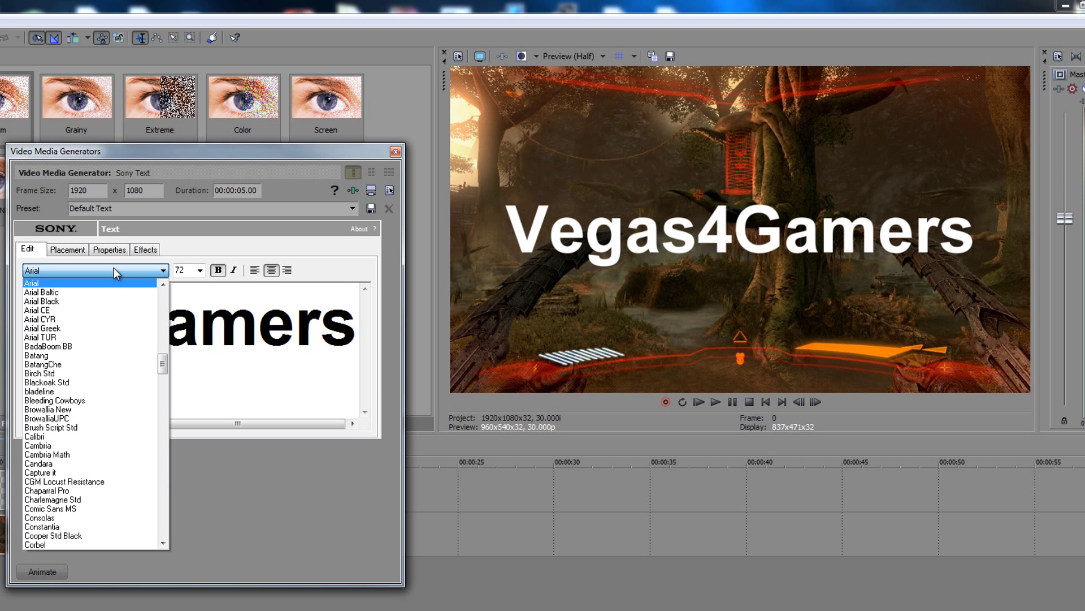
scroll(73, 378, "down", 3)
scroll(85, 460, "down", 10)
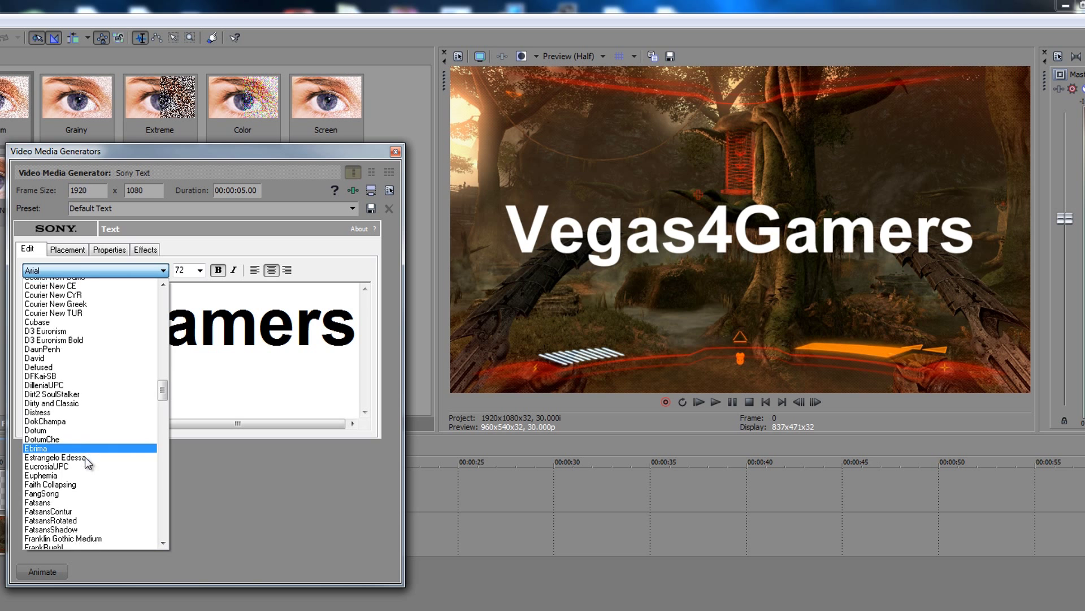
scroll(84, 457, "down", 10)
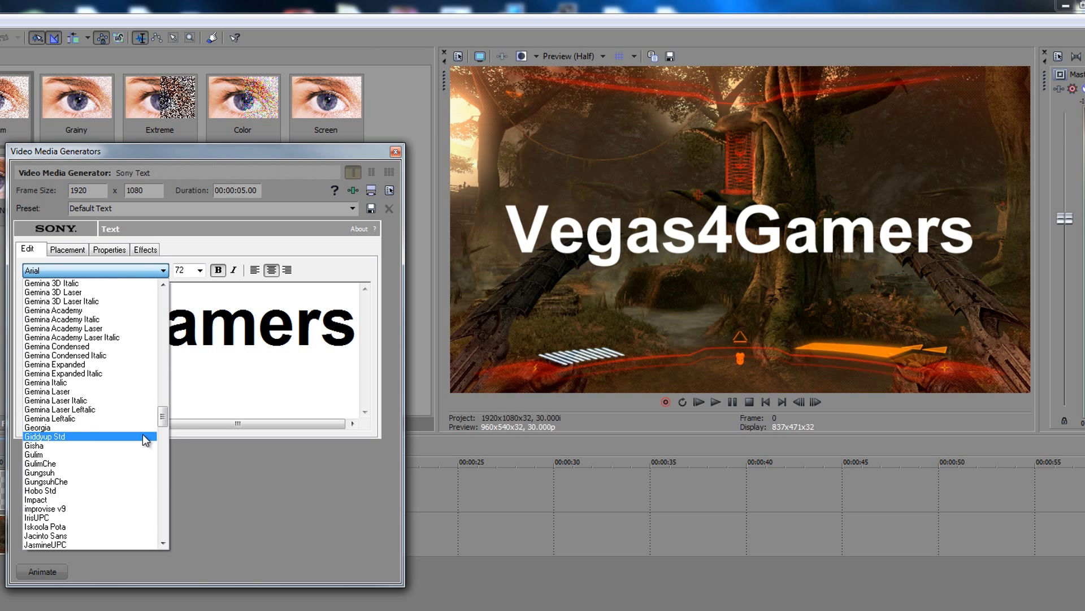
left_click_drag(165, 416, 163, 524)
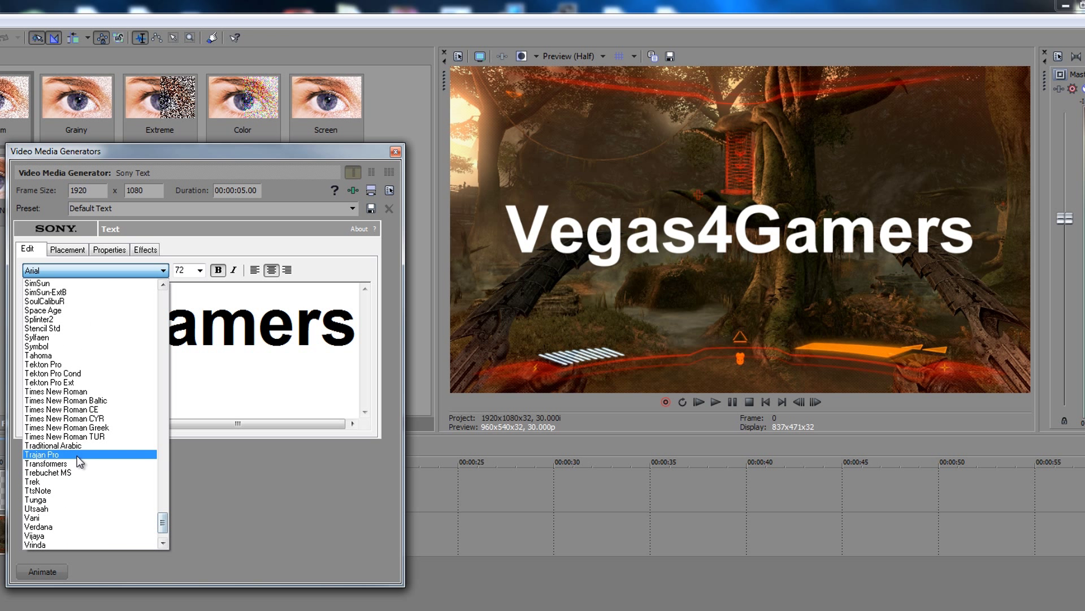
left_click(77, 455)
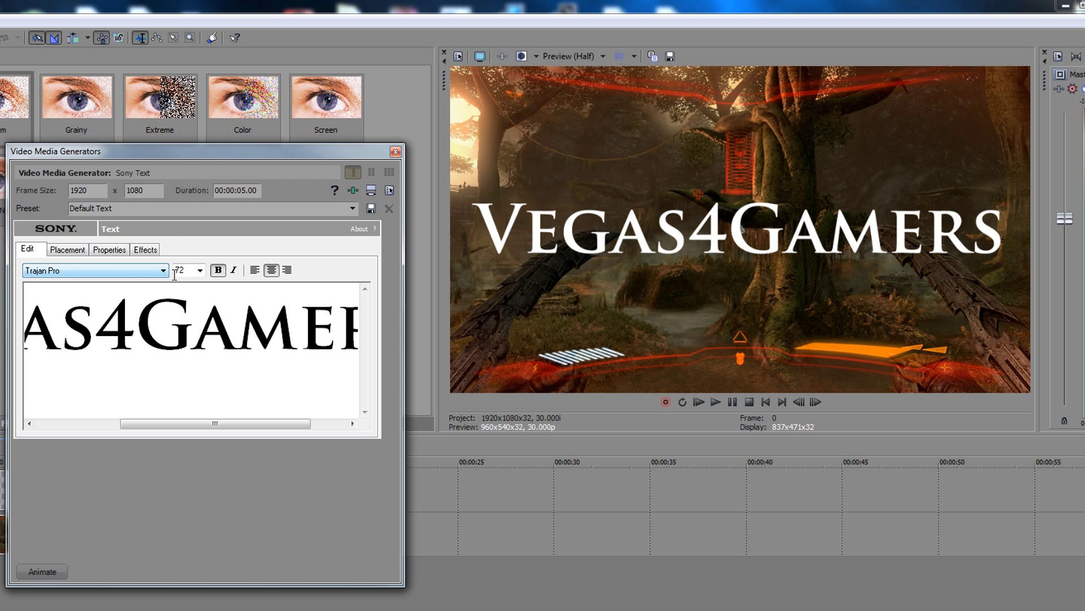
Try the title without bold and with italic, returning it to bold, non-italic text
left_click(200, 271)
left_click(201, 270)
left_click(218, 271)
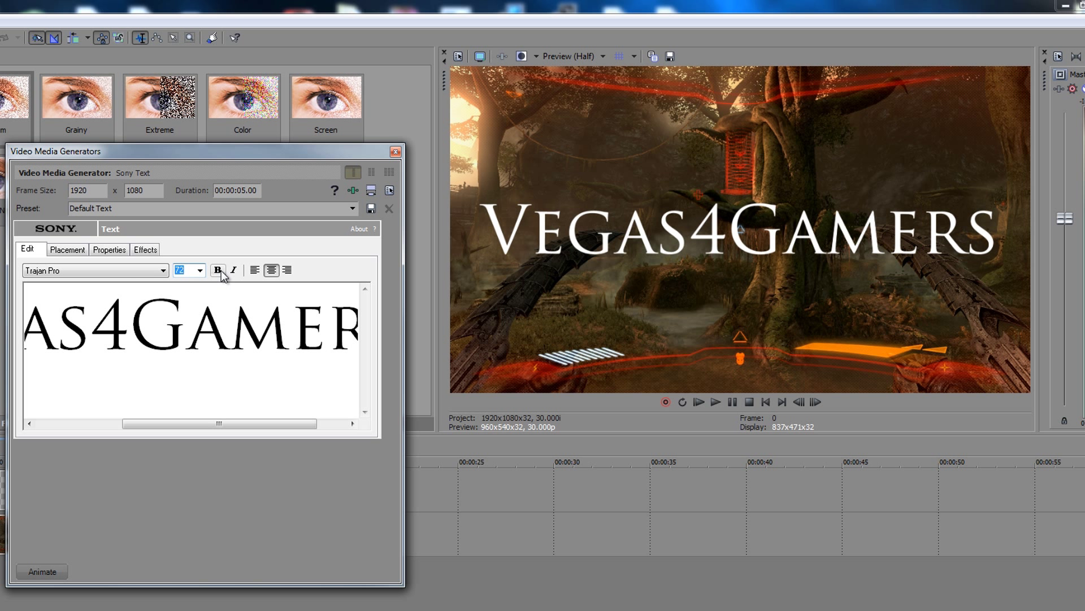
left_click(220, 272)
left_click(234, 271)
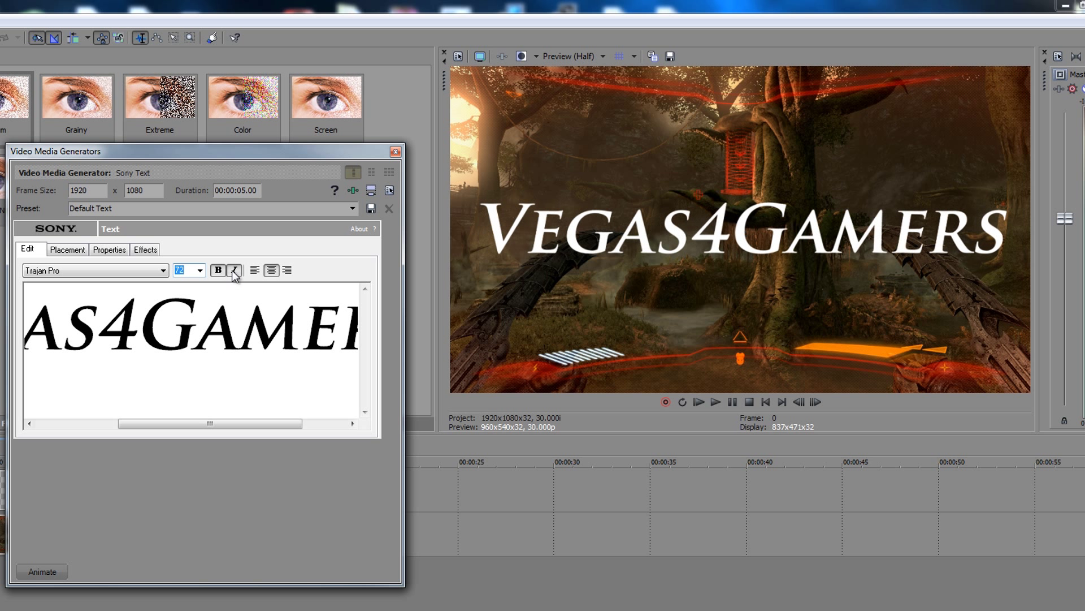
left_click(233, 271)
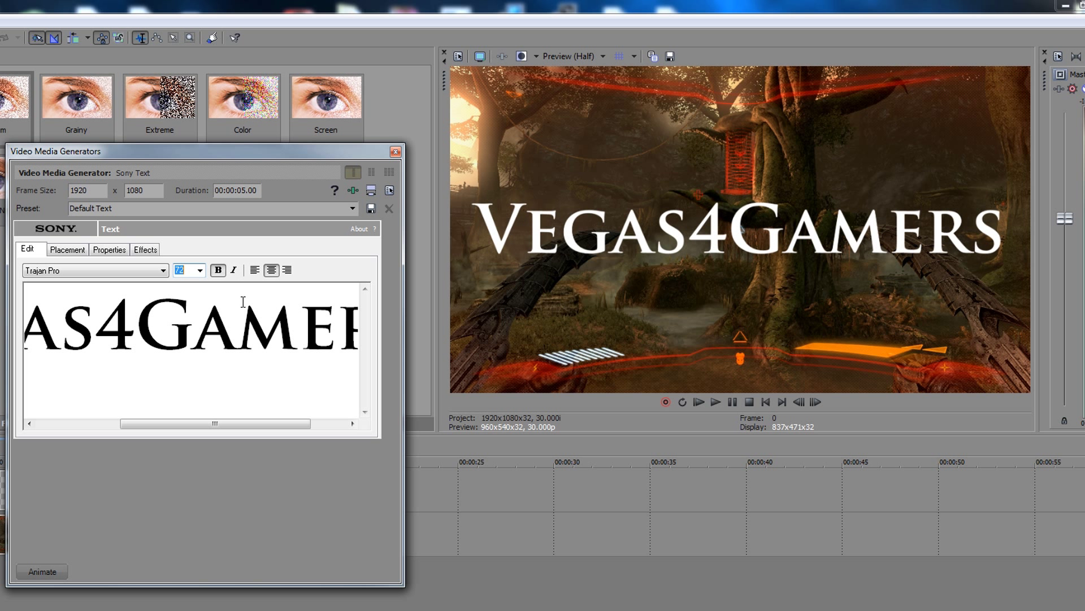
left_click(255, 270)
Try out the title's free-form placement, tracking, scaling and leading, returning them to their default values
left_click(81, 253)
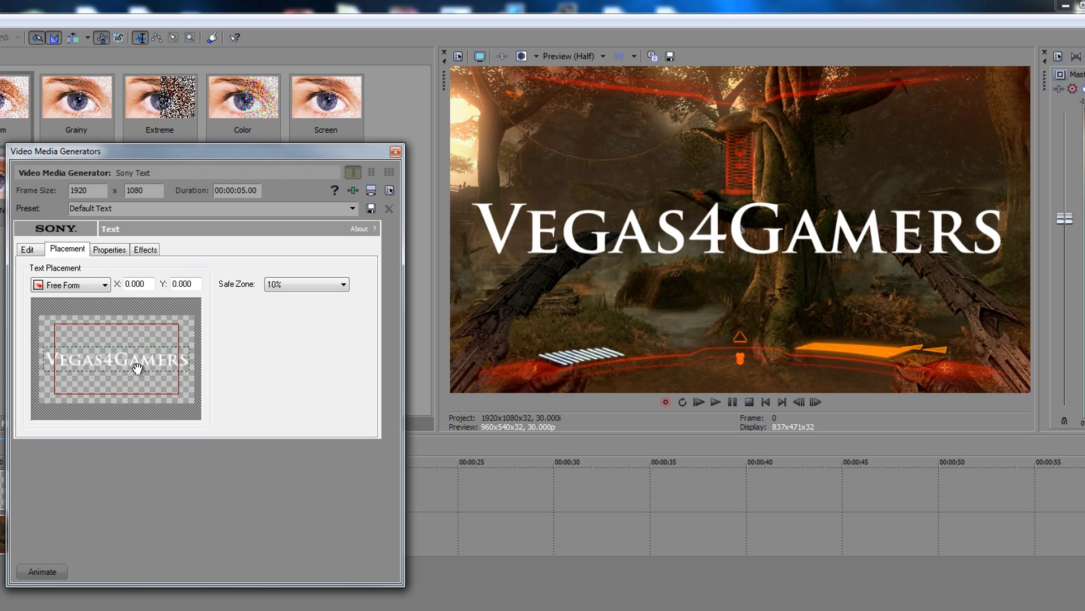
left_click_drag(136, 365, 135, 362)
left_click(109, 252)
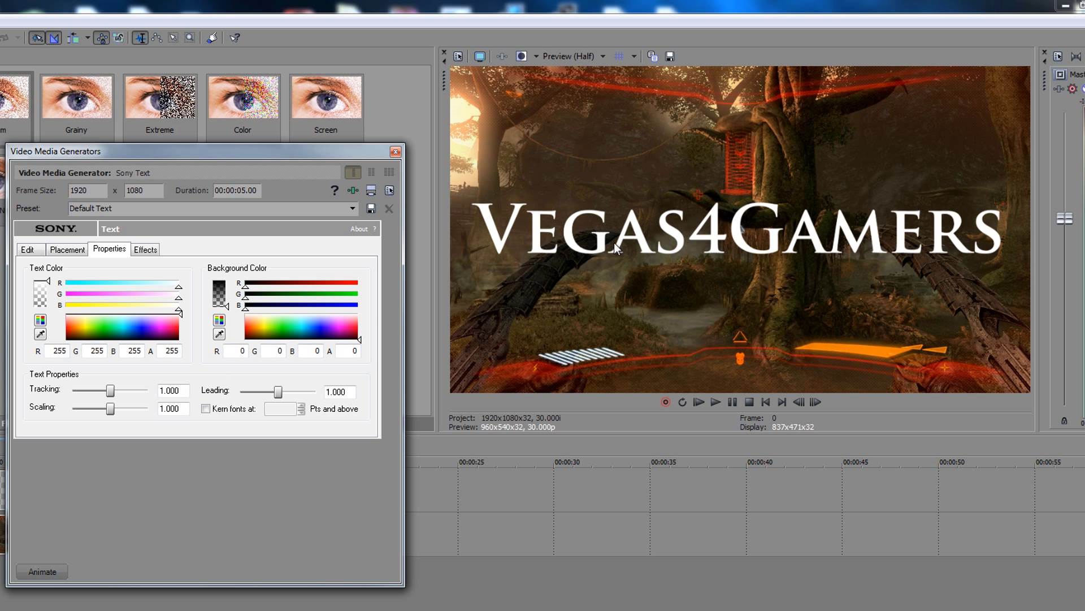
mouse_move(111, 390)
left_mouse_down()
mouse_move(142, 394)
mouse_move(111, 389)
left_mouse_up()
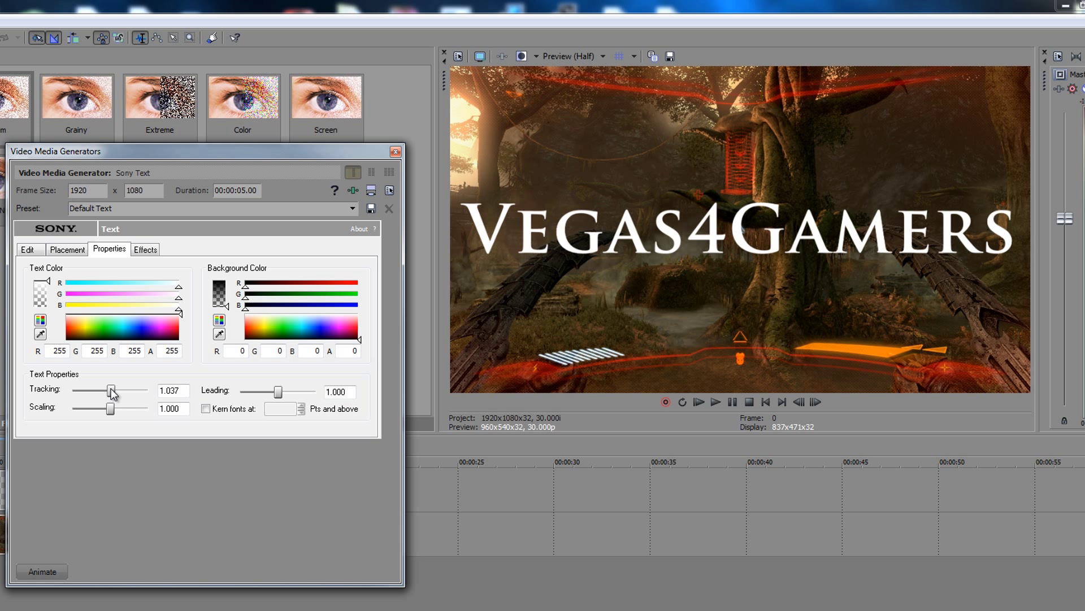
left_click_drag(111, 388, 109, 392)
double_click(108, 394)
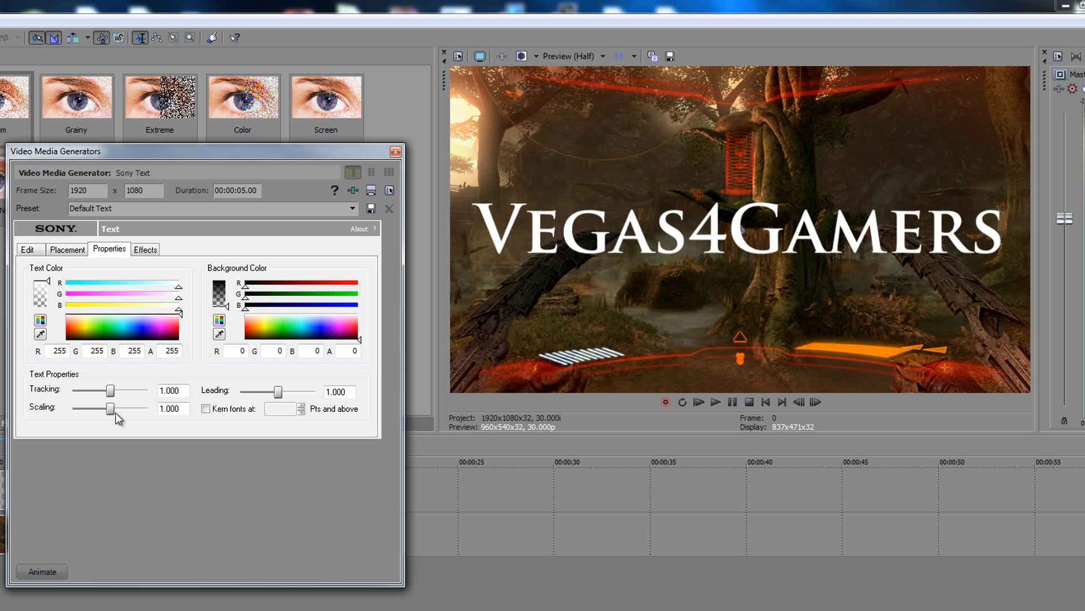
mouse_move(112, 409)
left_mouse_down()
mouse_move(146, 419)
mouse_move(111, 415)
left_mouse_up()
mouse_move(270, 394)
left_mouse_down()
mouse_move(329, 397)
mouse_move(179, 385)
mouse_move(341, 396)
mouse_move(256, 394)
mouse_move(287, 394)
left_mouse_up()
double_click(286, 392)
Turn on the outline effect for the title and color it red (R 210, G 0, B 0)
left_click(146, 252)
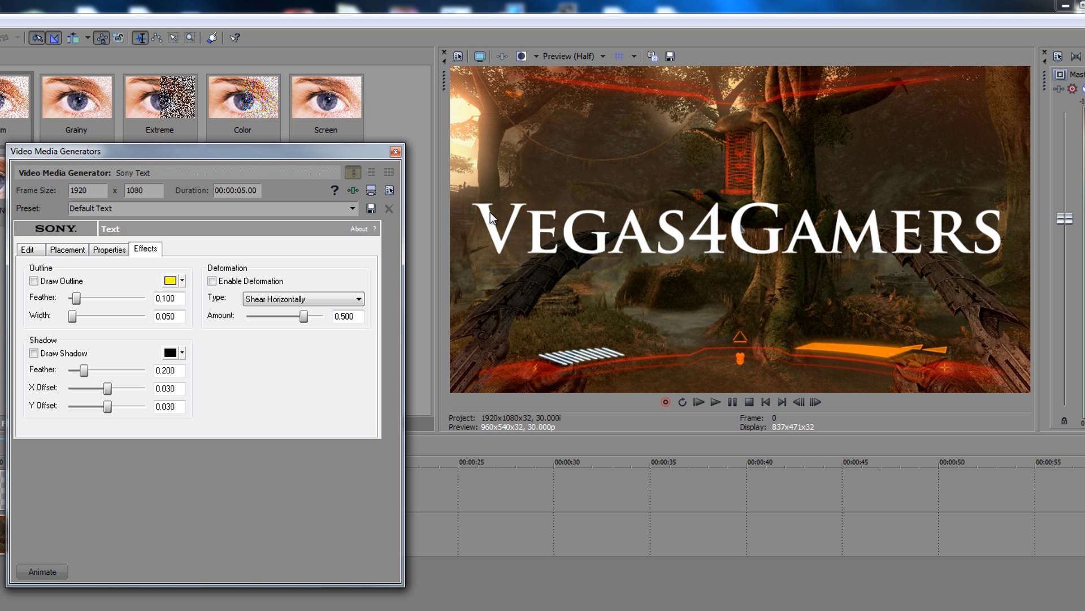
left_click(35, 283)
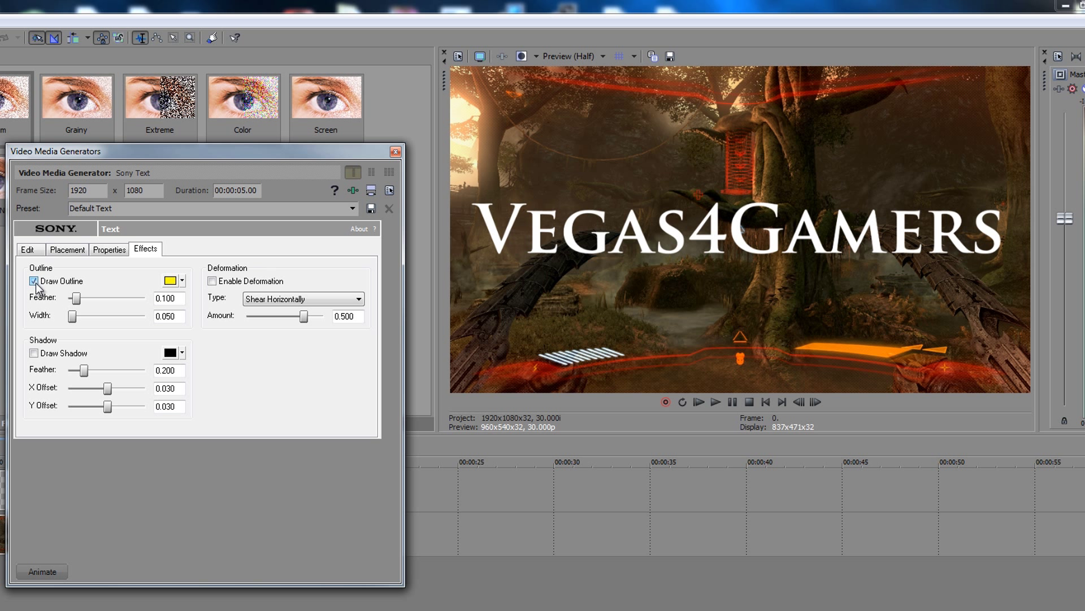
left_click(182, 281)
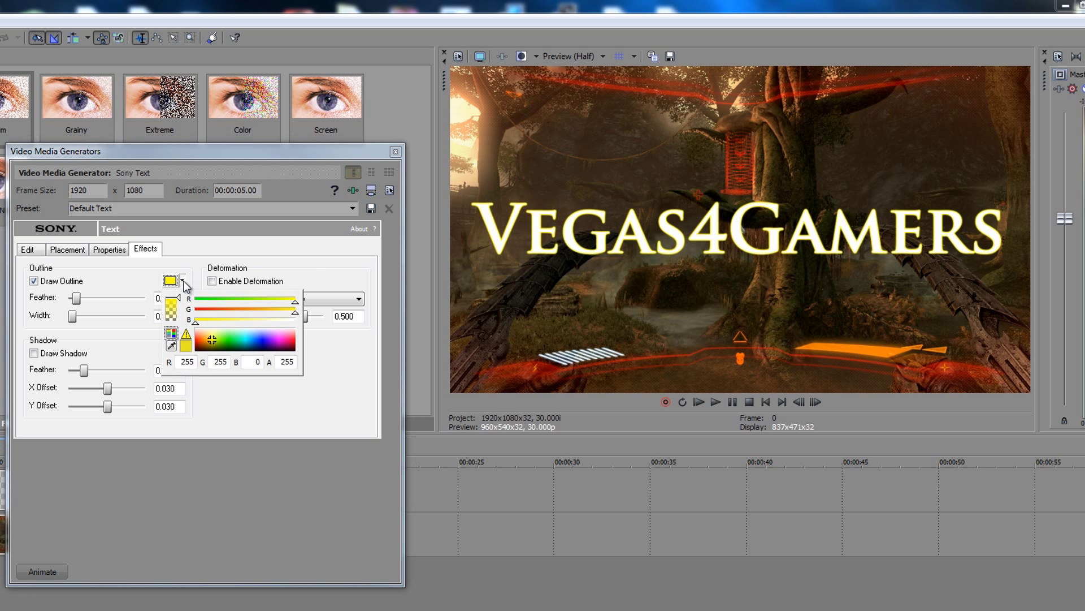
left_click(266, 340)
mouse_move(266, 339)
left_mouse_down()
mouse_move(293, 339)
mouse_move(305, 354)
mouse_move(307, 344)
left_mouse_up()
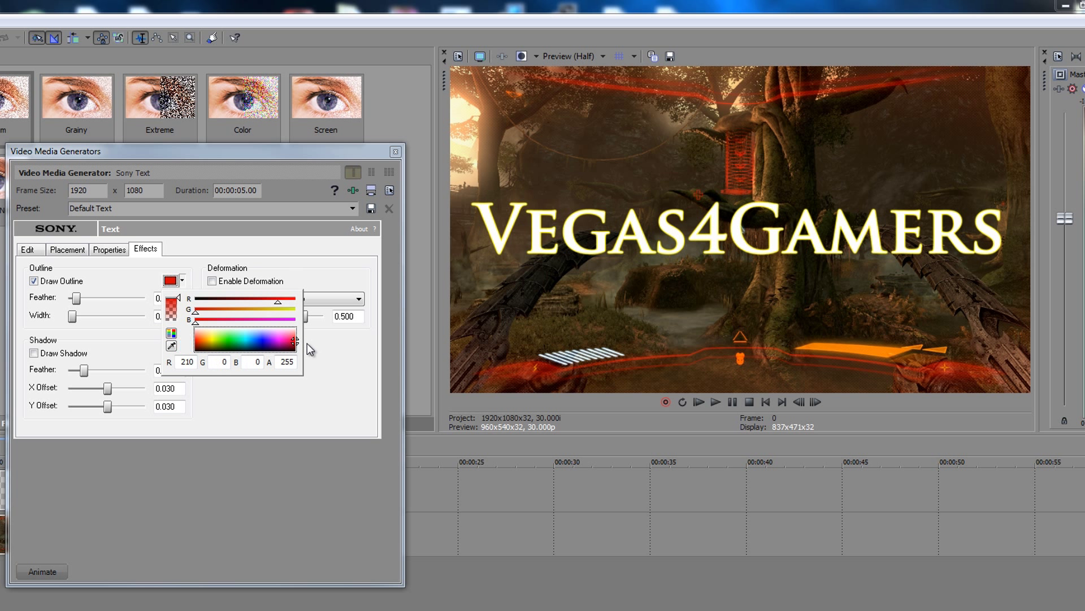
left_click(183, 278)
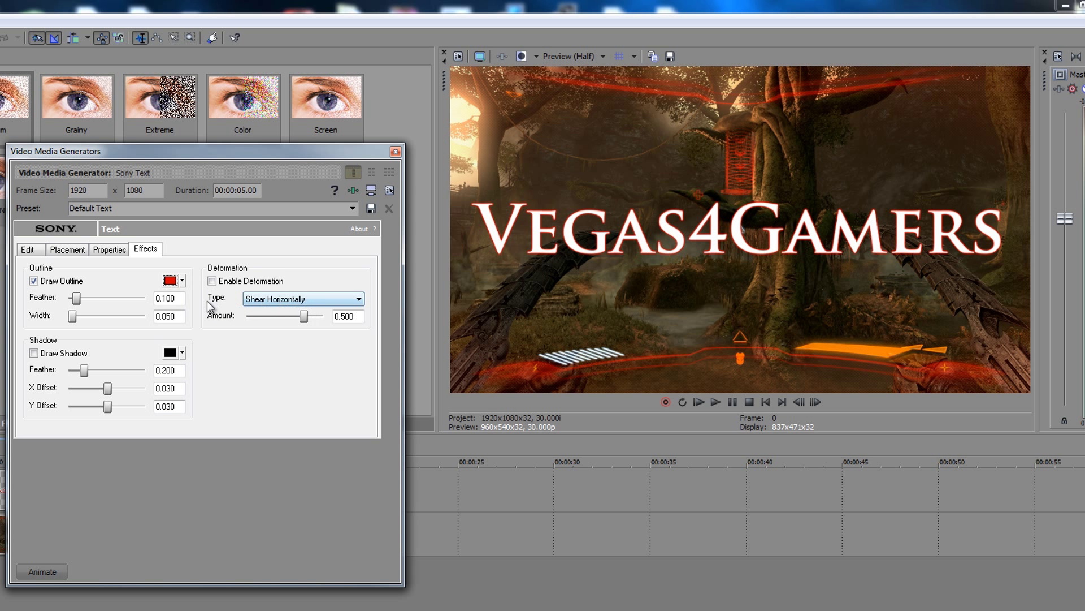
Try a green outline color and a blue one on the title text
left_click(183, 281)
left_click_drag(229, 338, 232, 338)
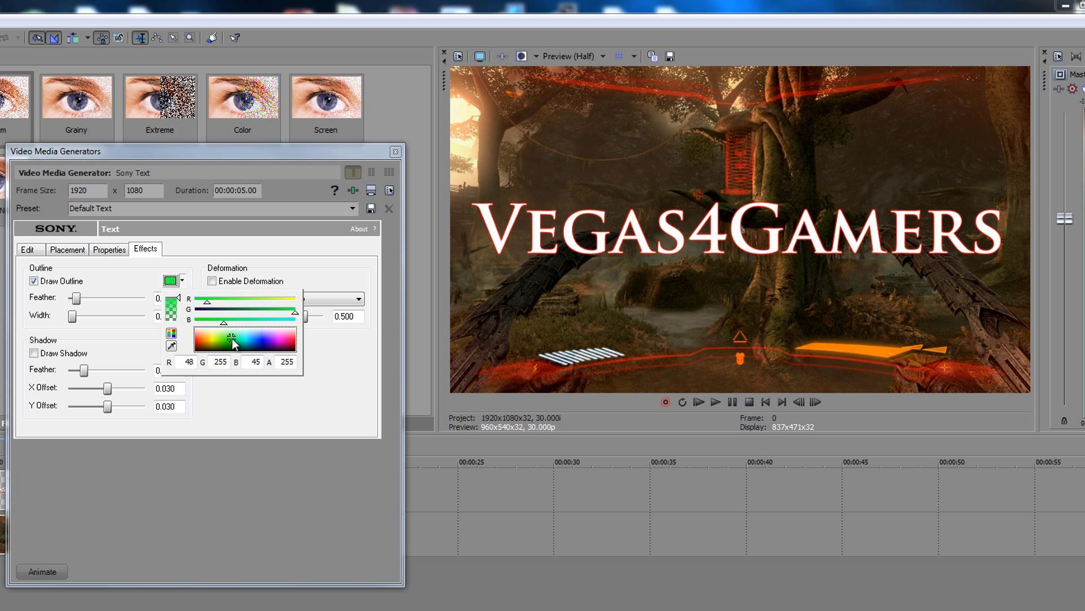
left_click(182, 281)
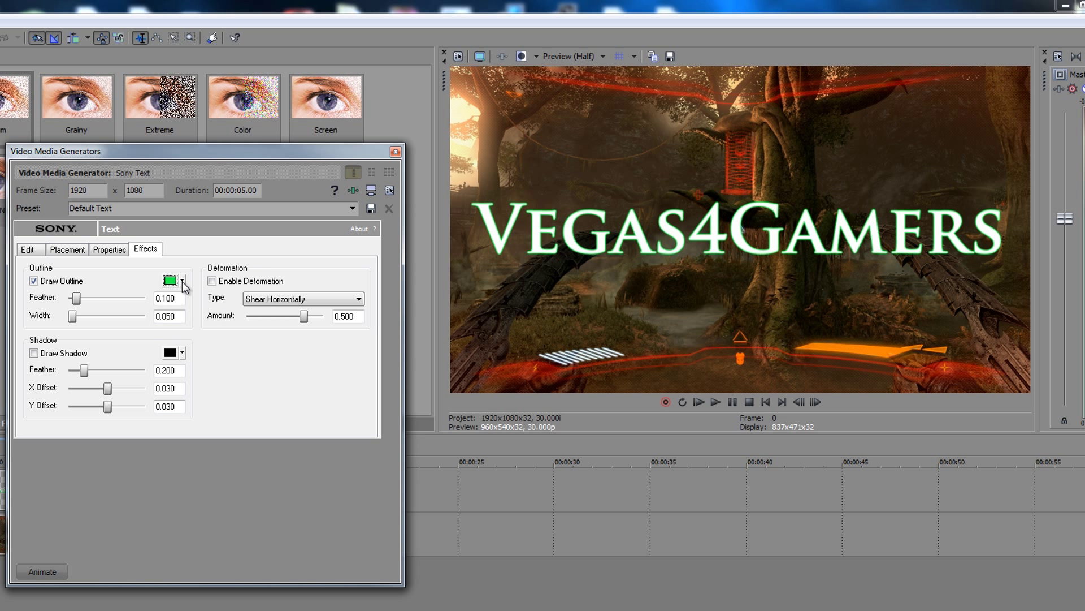
left_click(182, 281)
left_click(245, 336)
left_click_drag(245, 339, 261, 348)
left_click(183, 282)
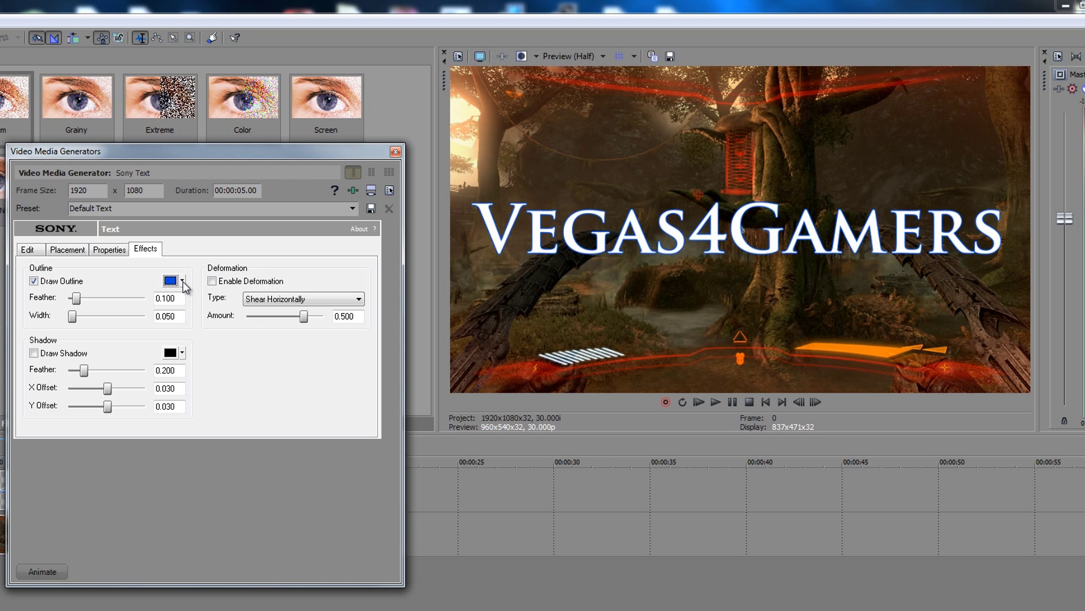
Set the title's outline color to deep orange (R 255, G 100, B 0)
left_click(183, 281)
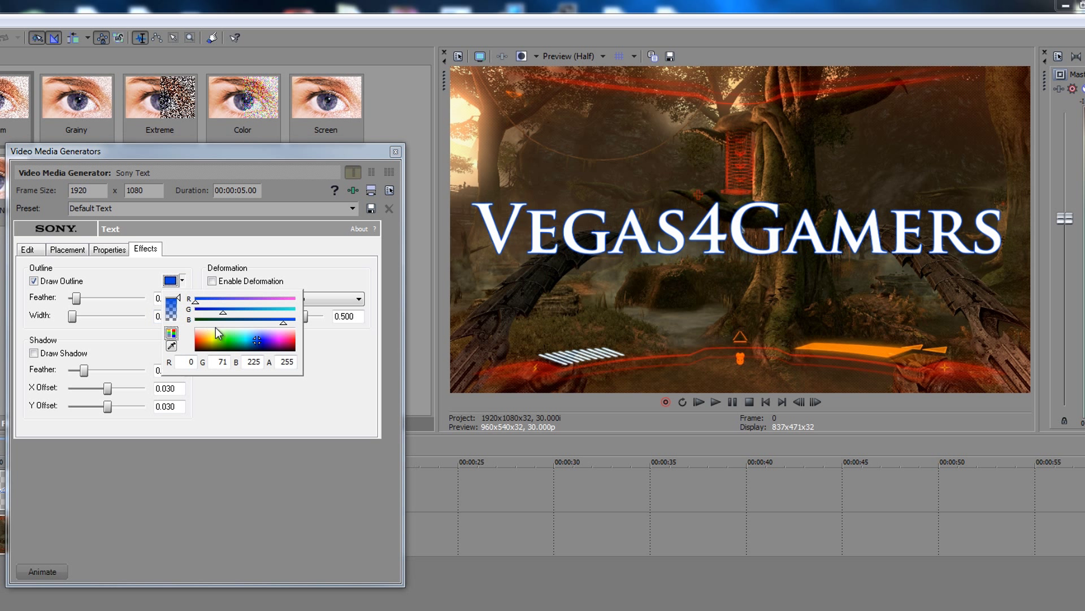
left_click_drag(210, 343, 205, 343)
left_click(182, 282)
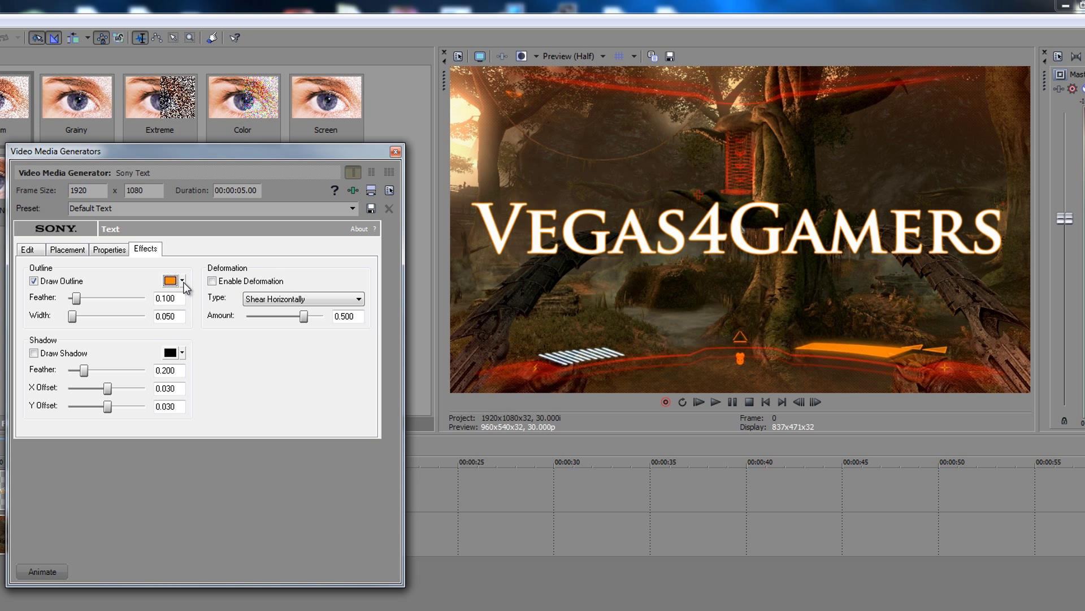
left_click(185, 282)
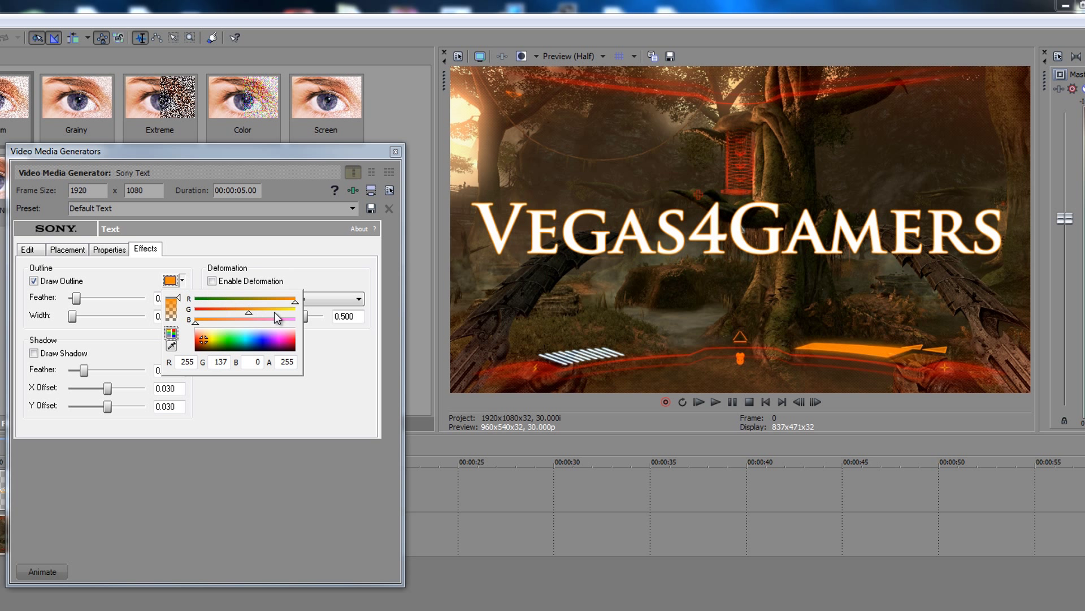
left_click_drag(249, 315, 182, 323)
left_click(197, 324)
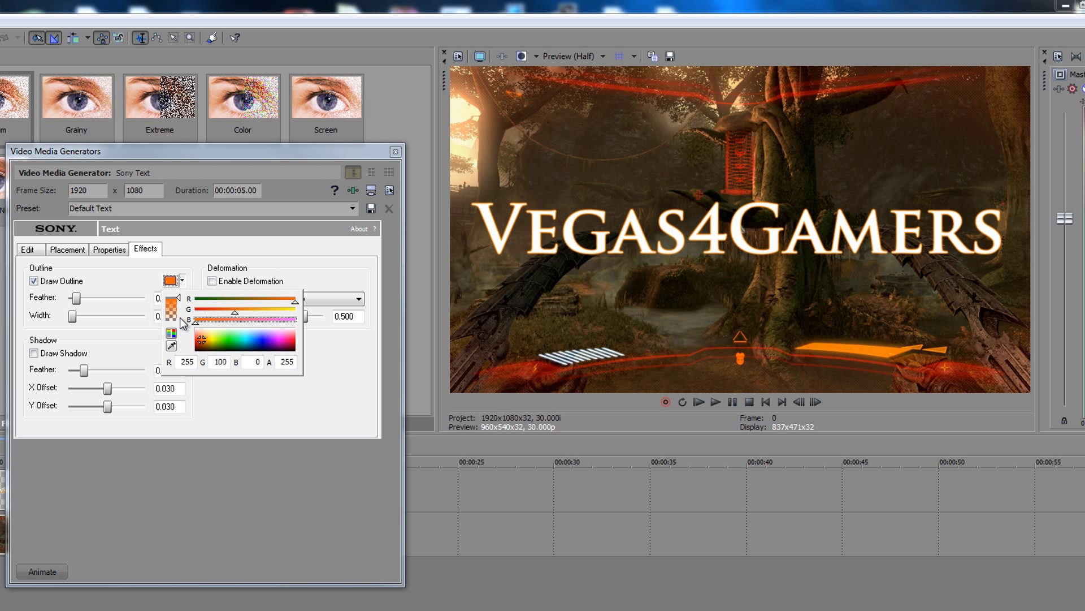
left_click(182, 282)
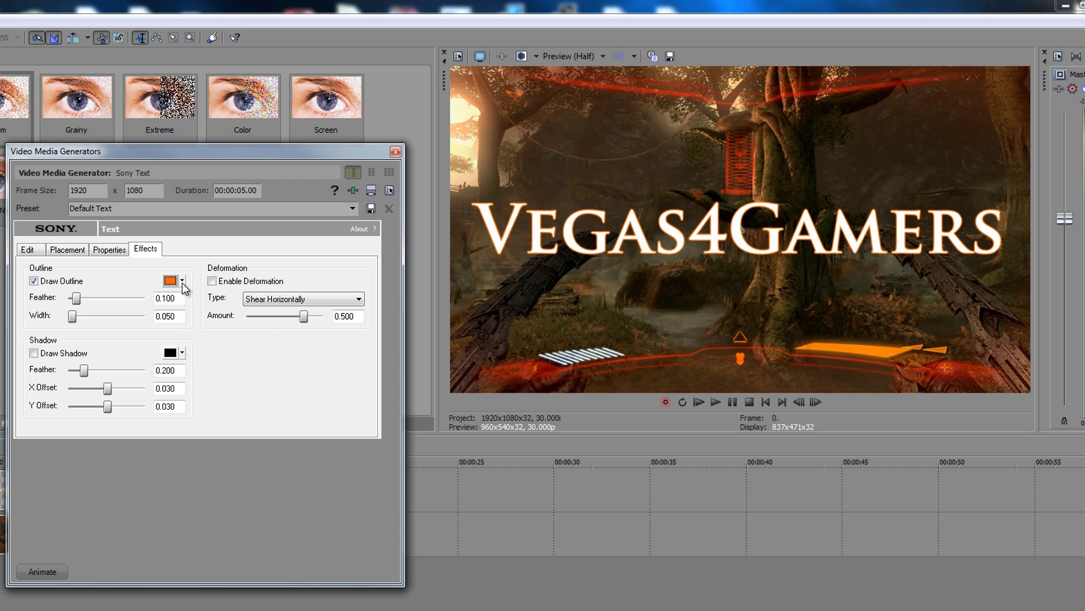
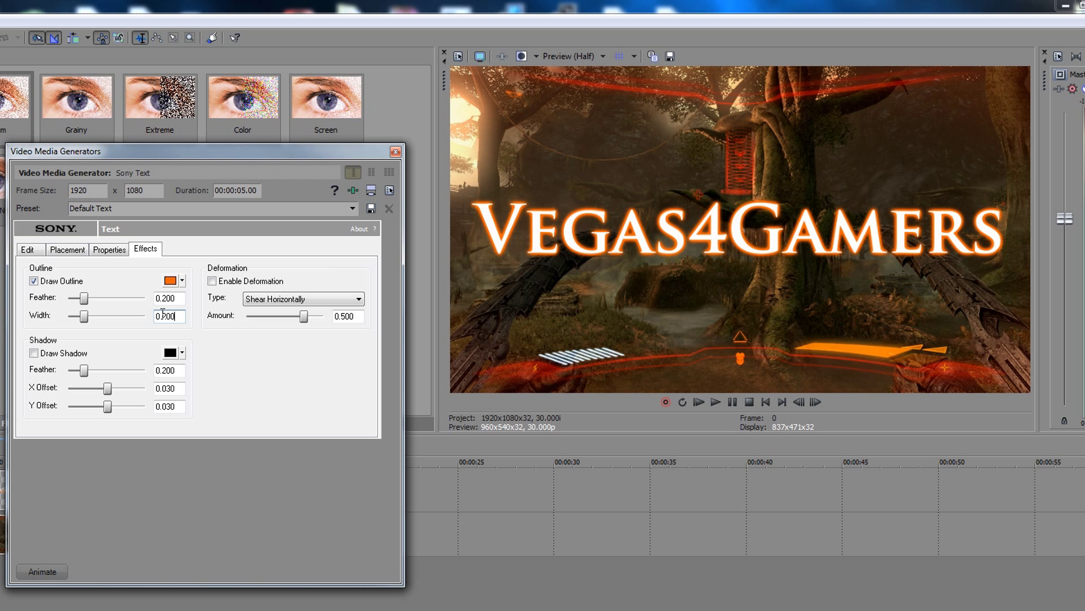
Try an outline width of 0.400 and an outline feather of 0.600 on the title
left_click_drag(180, 316, 161, 316)
type("400")
key("Return")
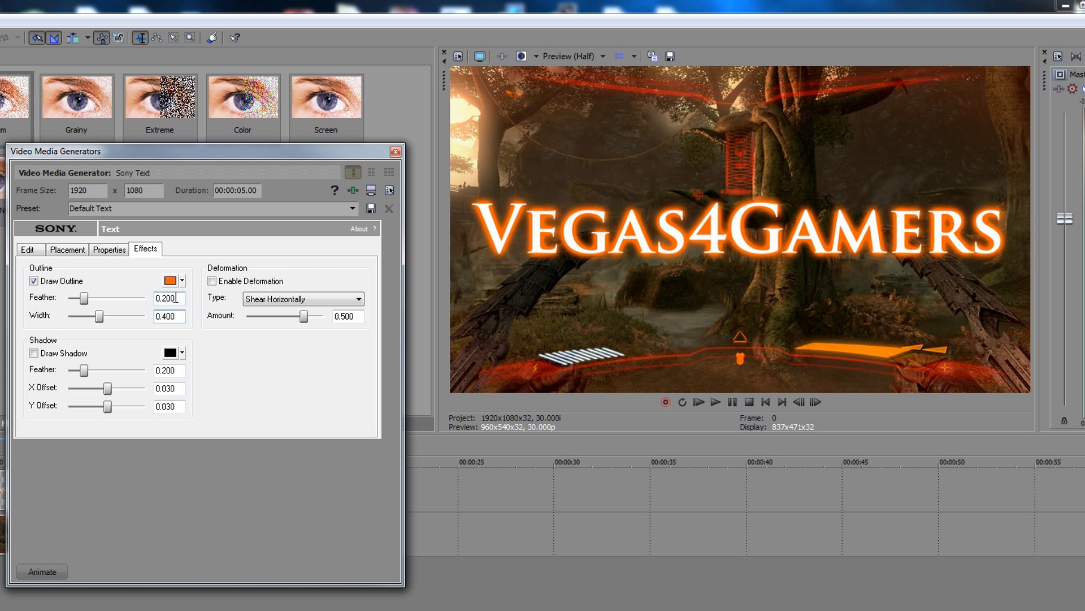
left_click_drag(177, 298, 163, 298)
type("600")
key("Return")
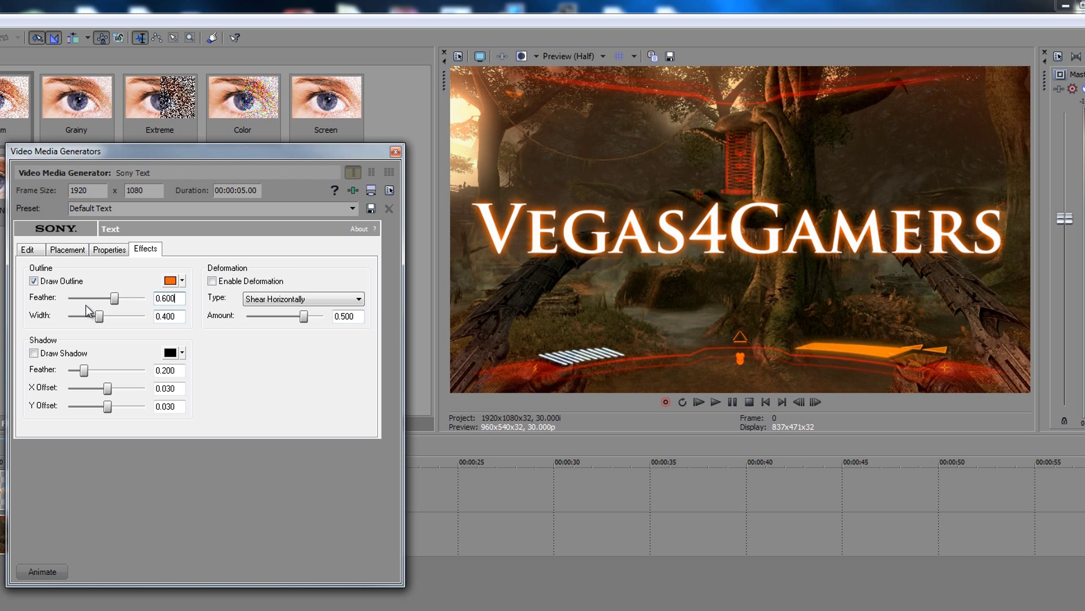
Try a hard, thick title outline with a feather of 0.050 and a width of 0.800
left_click_drag(175, 297, 162, 298)
type("00")
key("BackSpace")
key("BackSpace")
type("050")
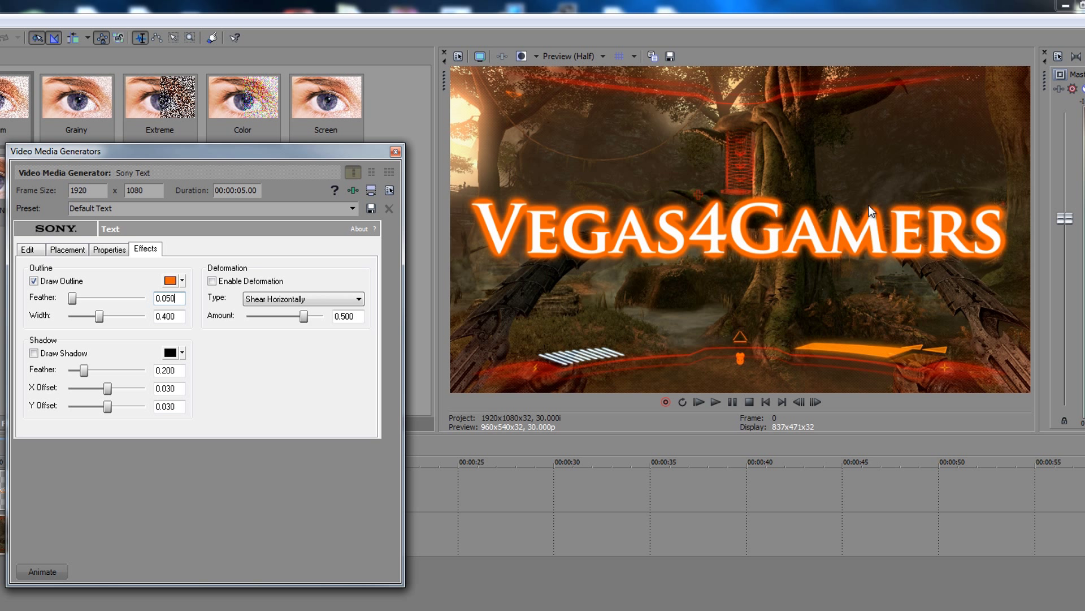
left_click_drag(166, 316, 199, 318)
key("BackSpace")
key("BackSpace")
type("800")
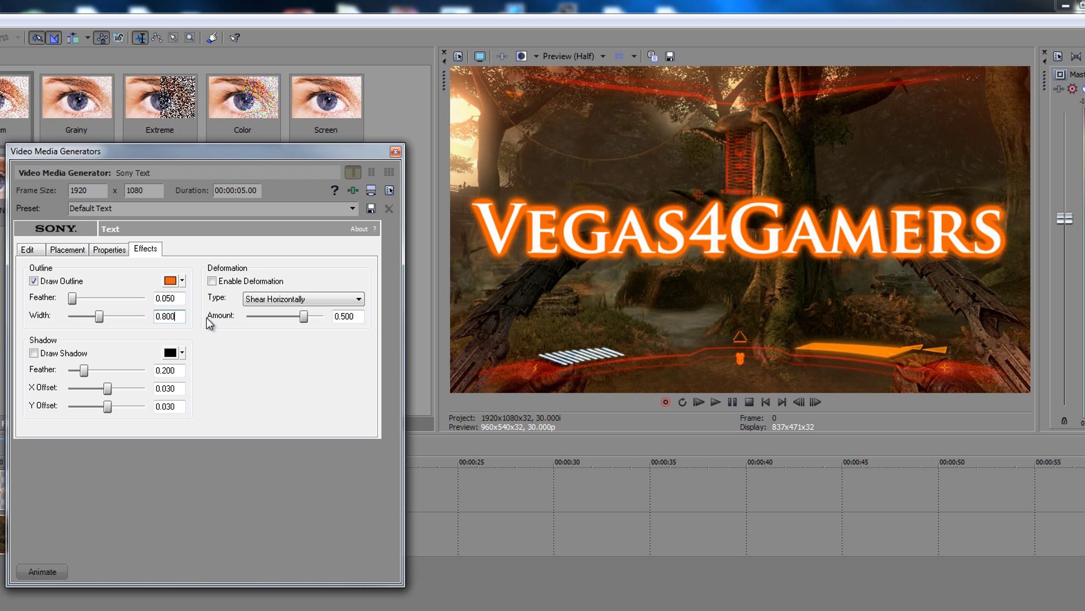
key("Return")
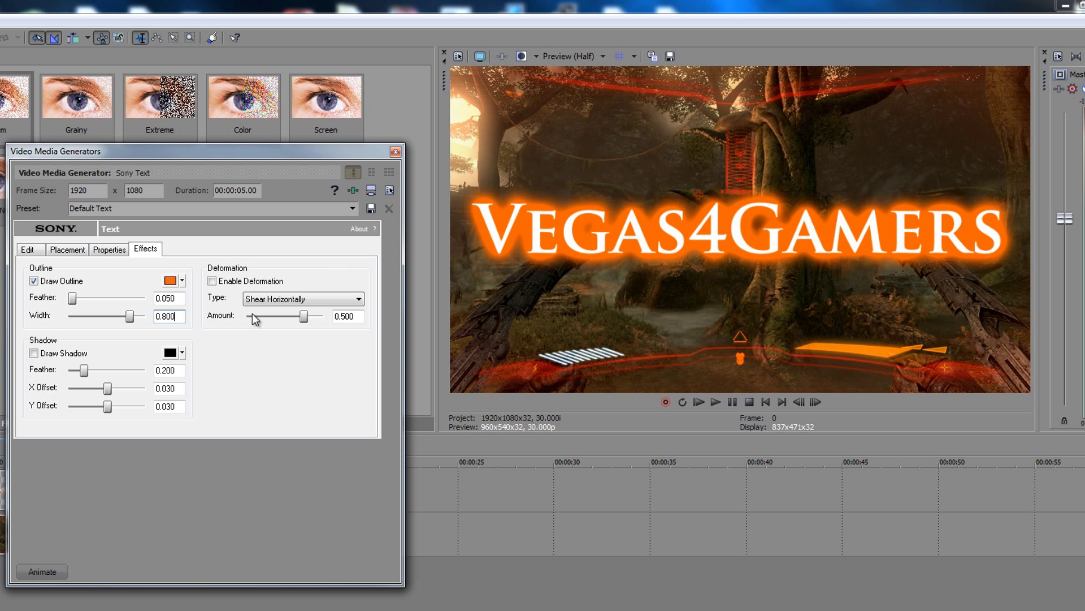
Try a softer title outline by setting its feather to 0.400
left_click(130, 297)
key("BackSpace")
key("BackSpace")
key("BackSpace")
type("0")
key("BackSpace")
key("BackSpace")
type("40")
key("Return")
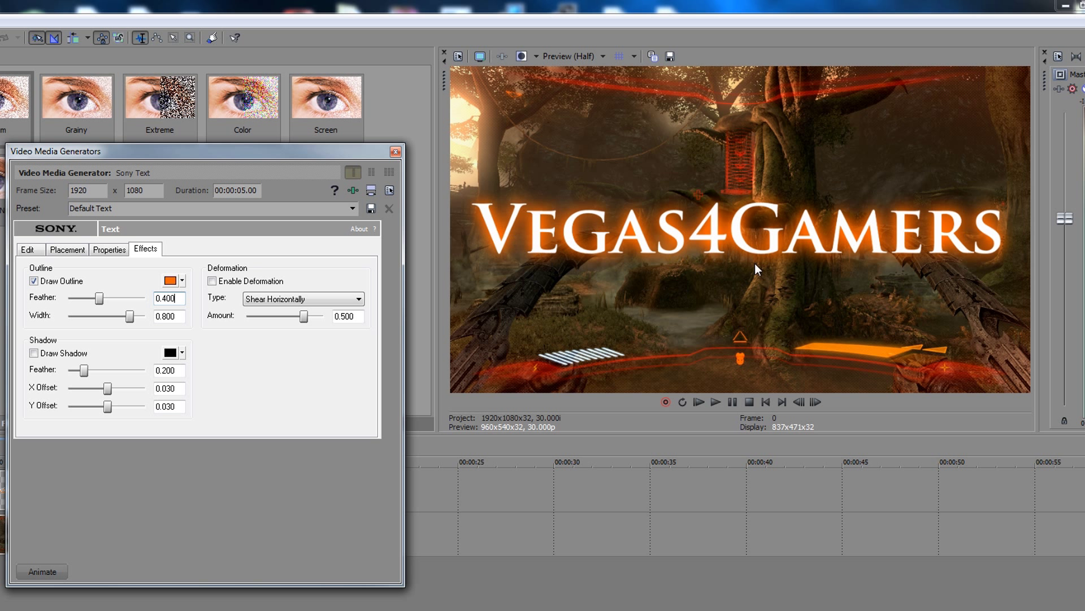
Set both the feather and the width of the title's outline to 0.200
double_click(168, 299)
type("0.200")
left_click(178, 315)
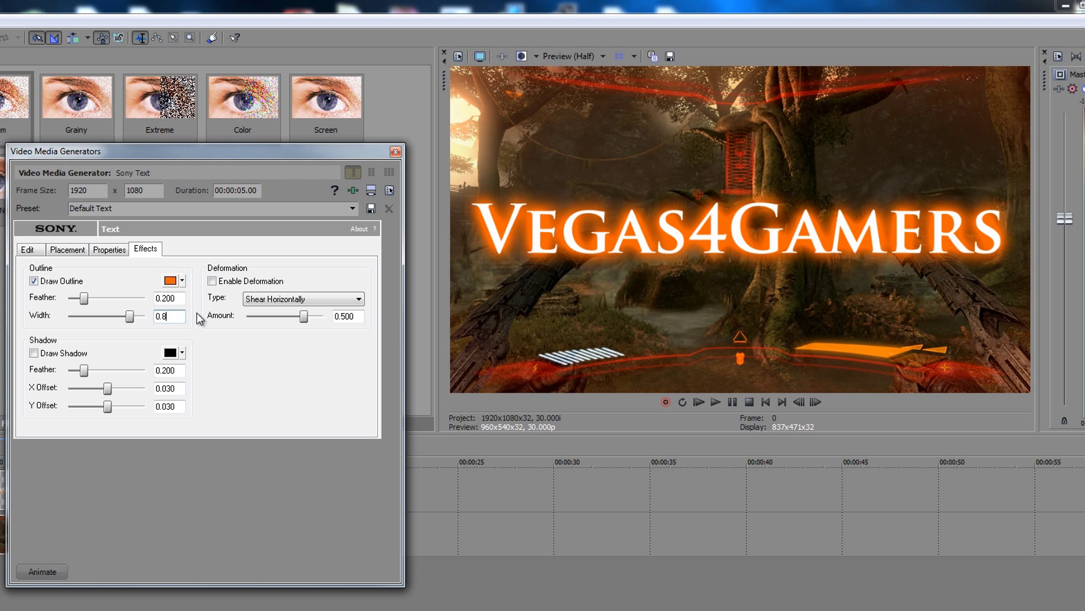
type("0.2")
key("Return")
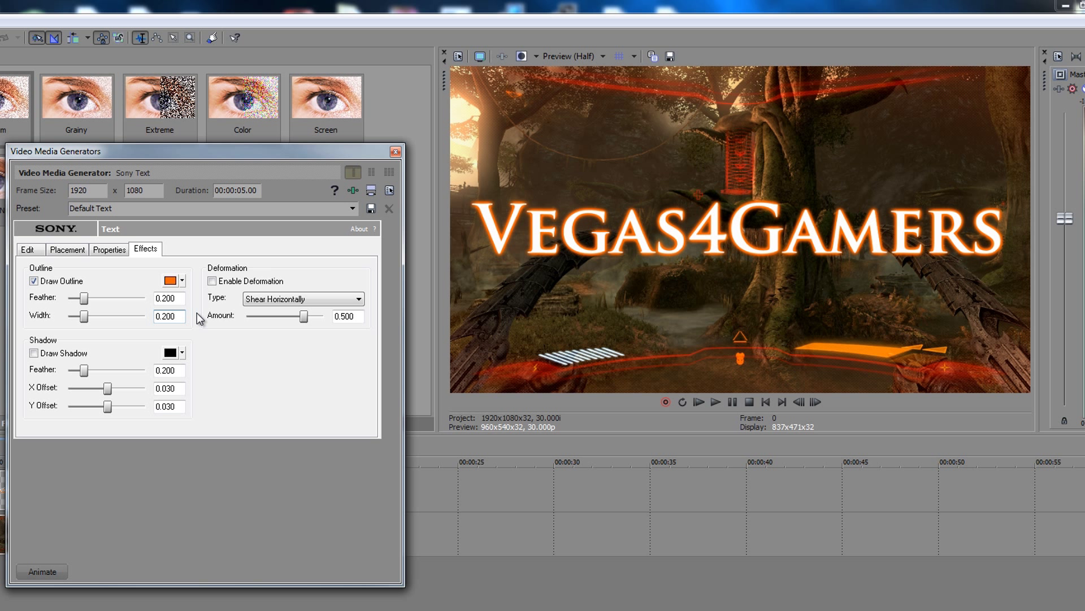
Set the width of the title's outline to 0.300
key("BackSpace")
key("BackSpace")
key("BackSpace")
type("300")
key("Return")
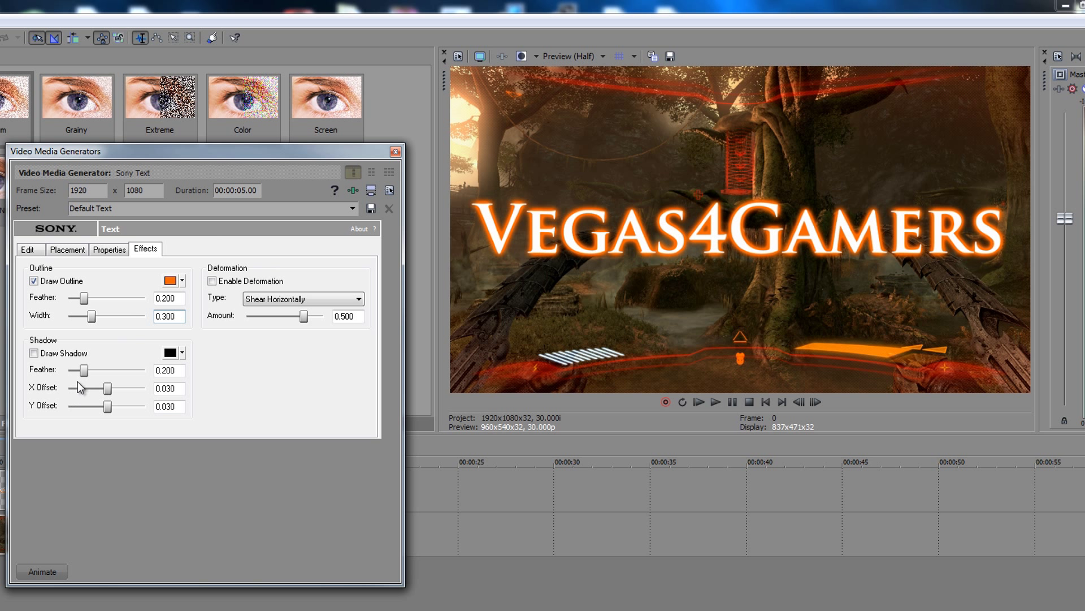
Turn on the title's shadow, compare it on and off with the outline hidden, and turn the outline back on
left_click(34, 353)
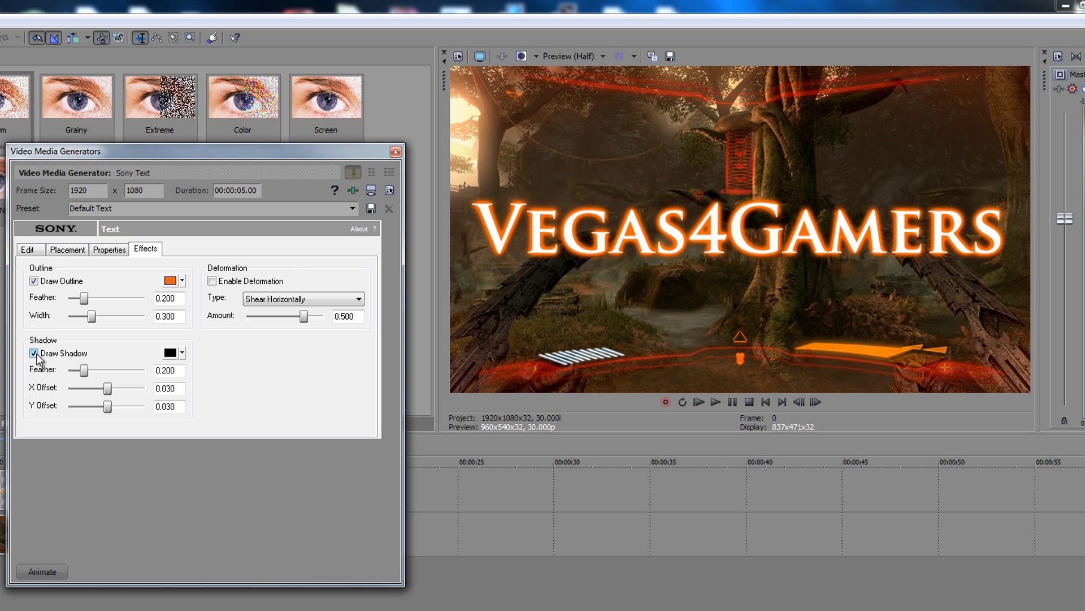
left_click(34, 281)
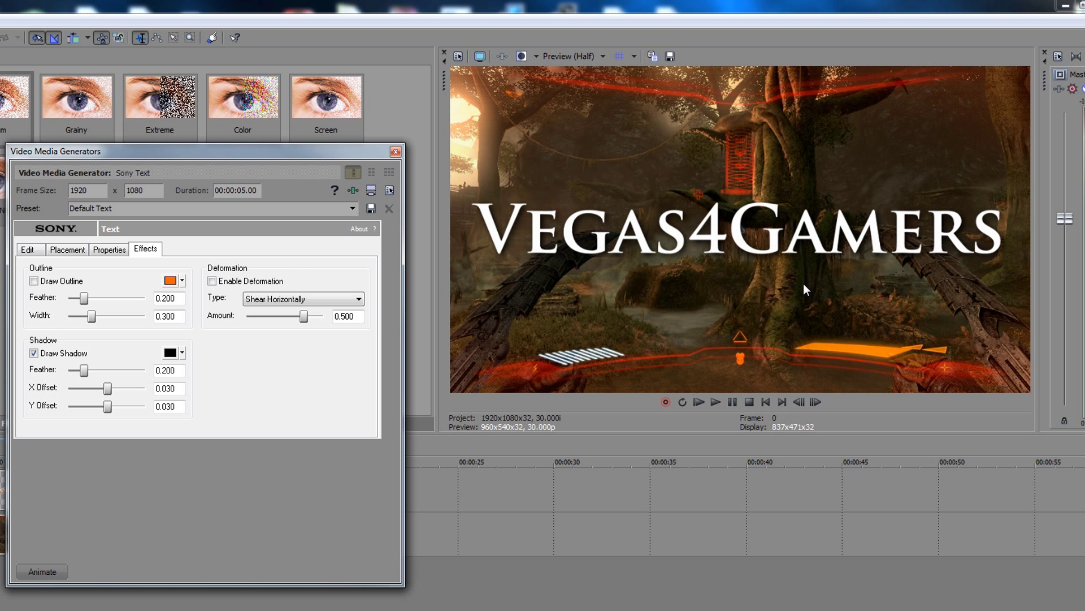
left_click(34, 354)
left_click(34, 353)
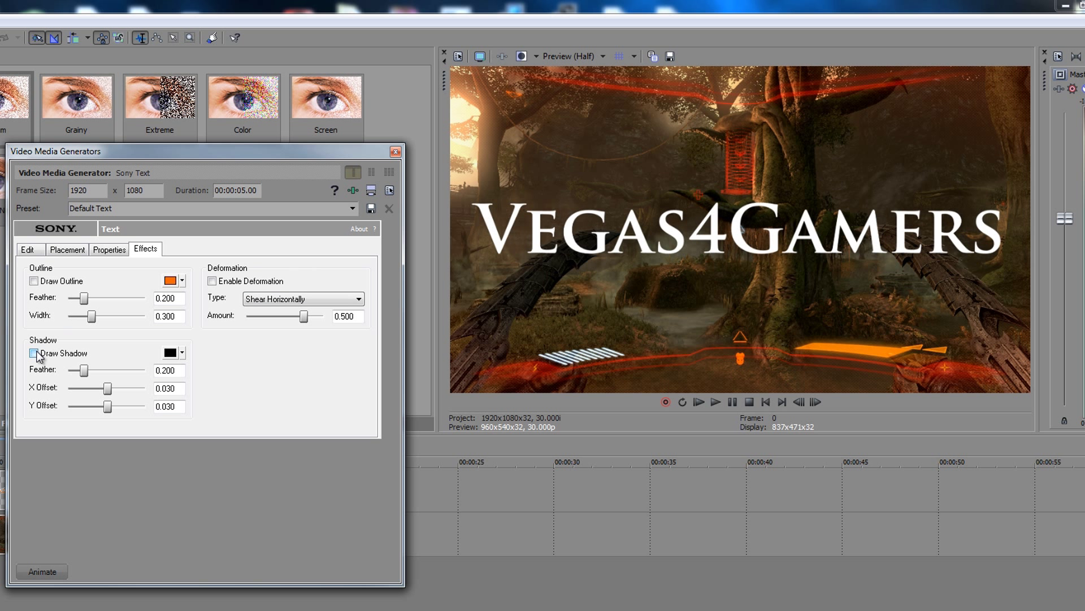
left_click(34, 353)
left_click(34, 353)
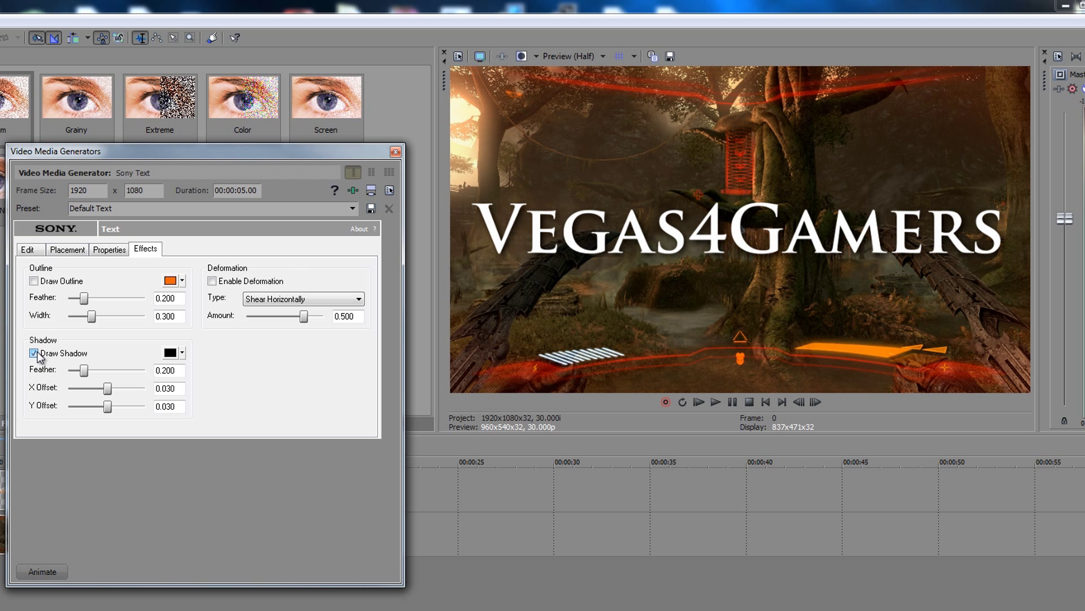
left_click(31, 279)
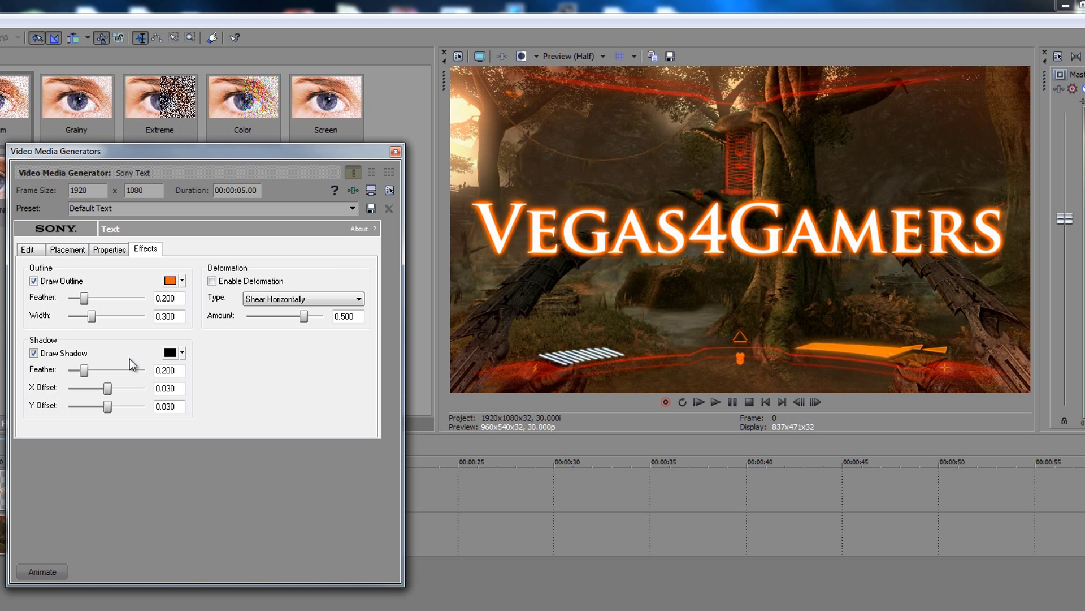
Set the title shadow's X offset to 0.150 and its Y offset to 0.100
left_click_drag(161, 388, 175, 389)
key("Return")
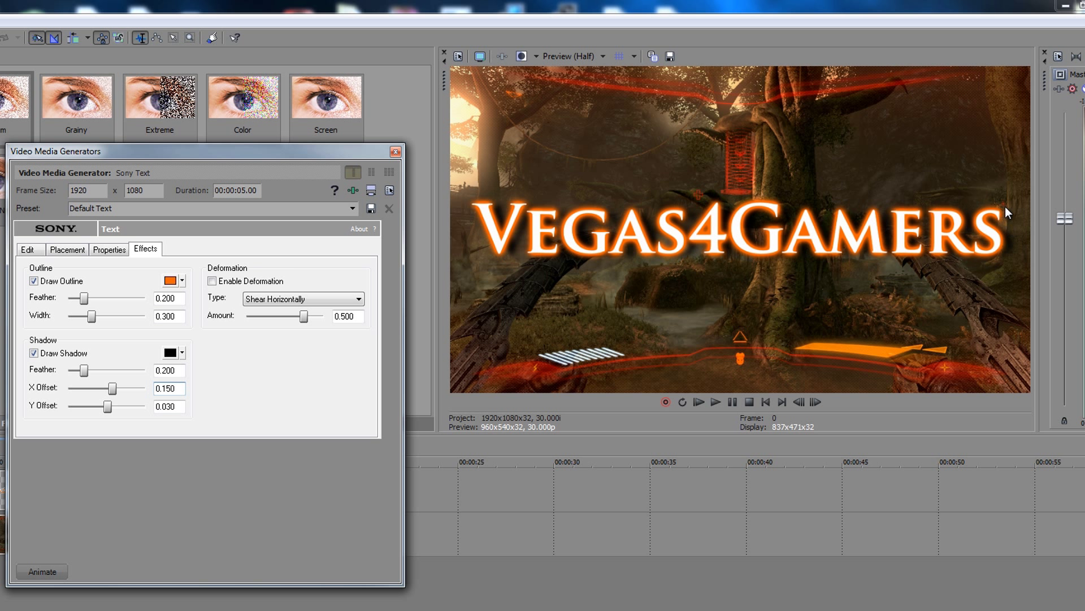
left_click(177, 407)
key("BackSpace")
key("BackSpace")
key("BackSpace")
type("100")
key("Return")
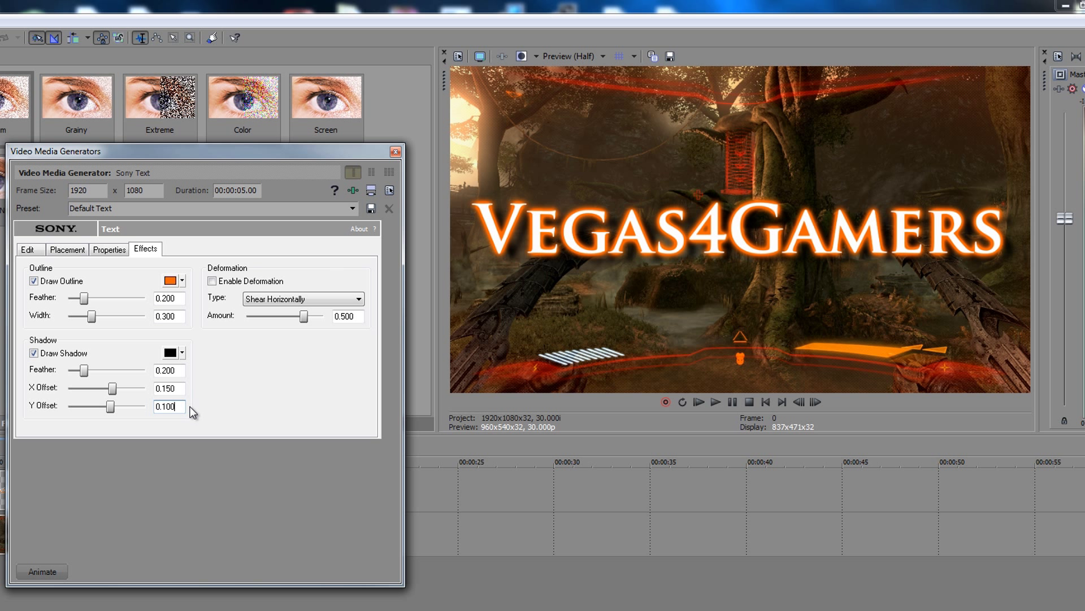
Try a shadow Y offset of 0.150, switching the outline off and on again to inspect the shadow
key("BackSpace")
key("BackSpace")
type("150")
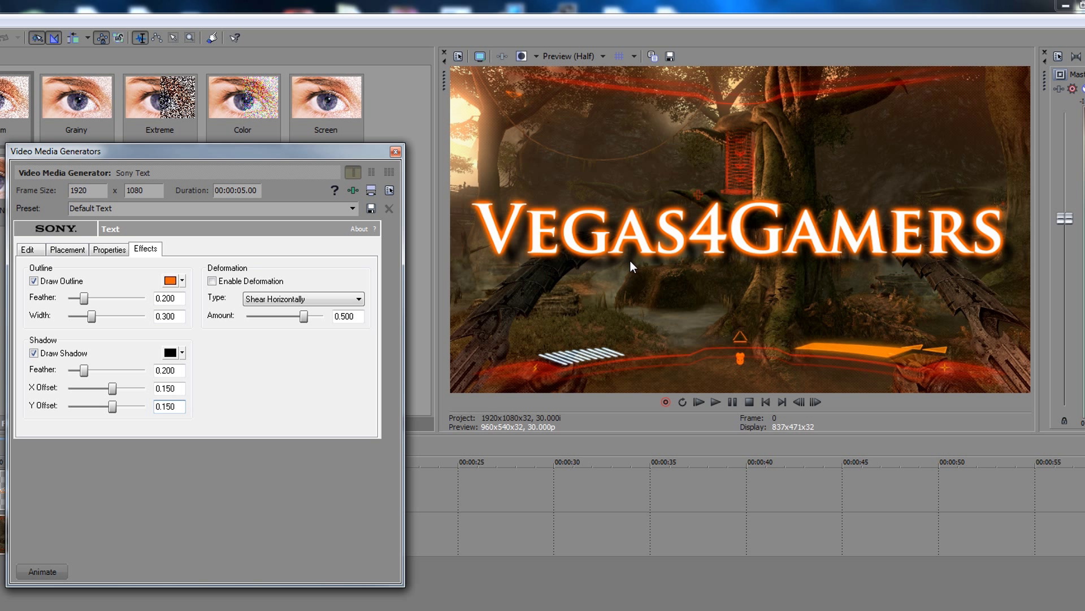
left_click(34, 281)
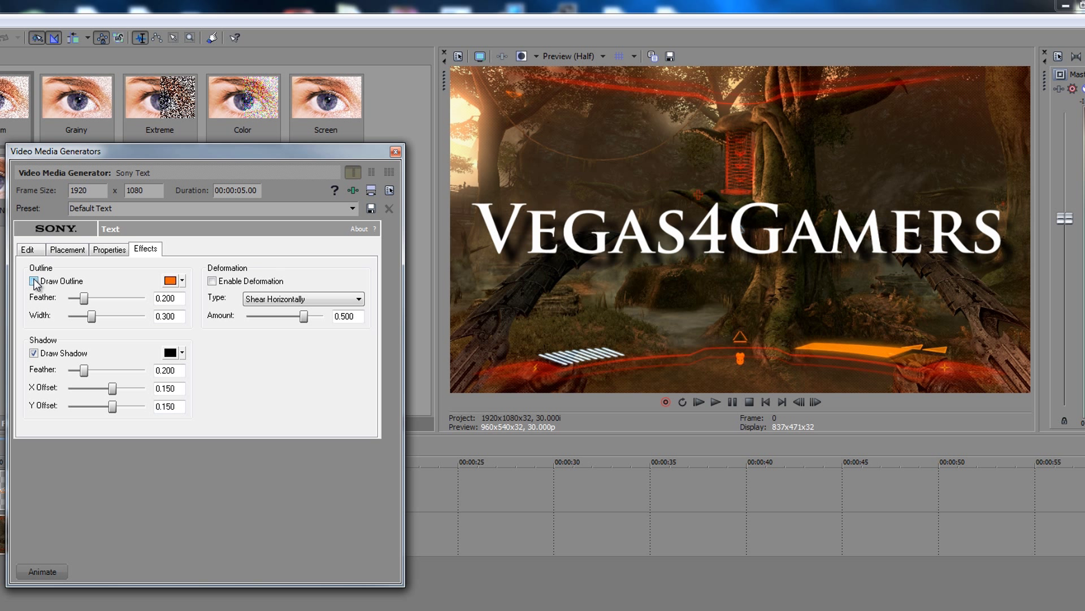
left_click(34, 281)
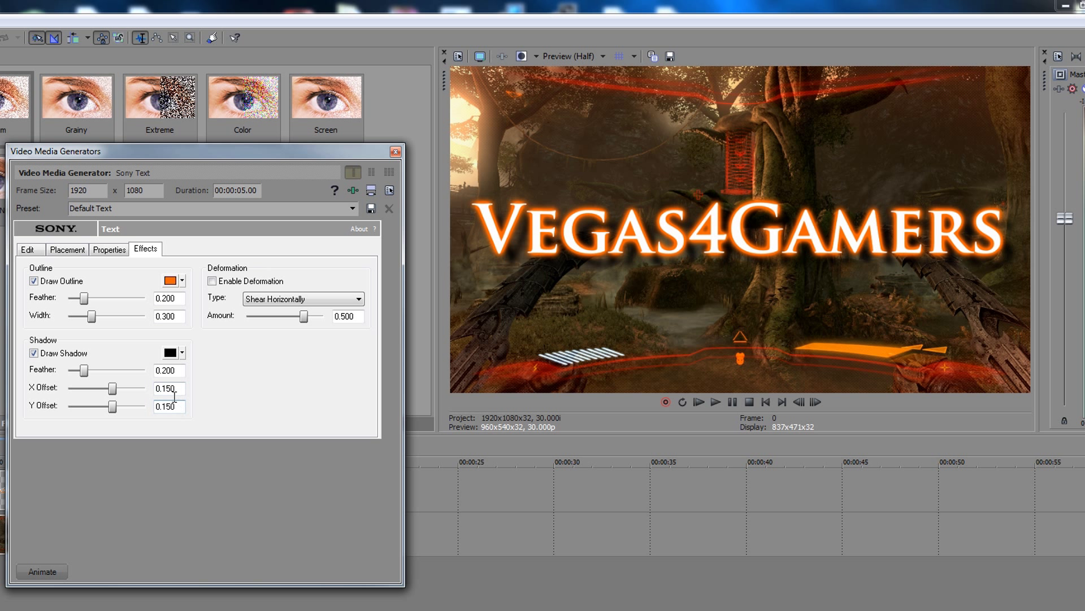
Try a shadow X offset of 0.200, set the Y offset to 0.100 and return the X offset to 0.150
key("BackSpace")
type("200")
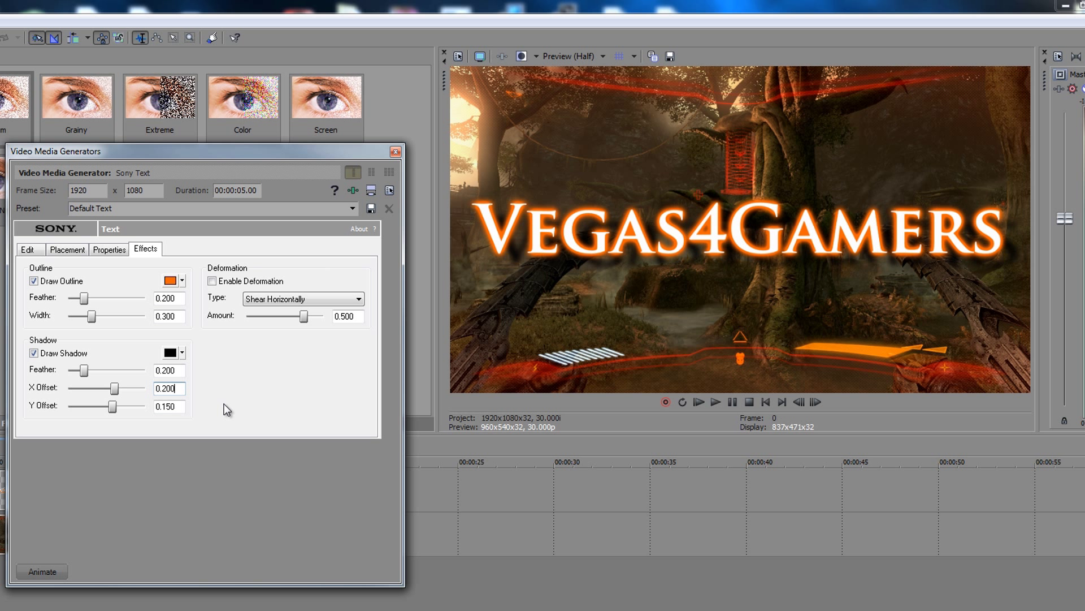
key("Tab")
type("0.100")
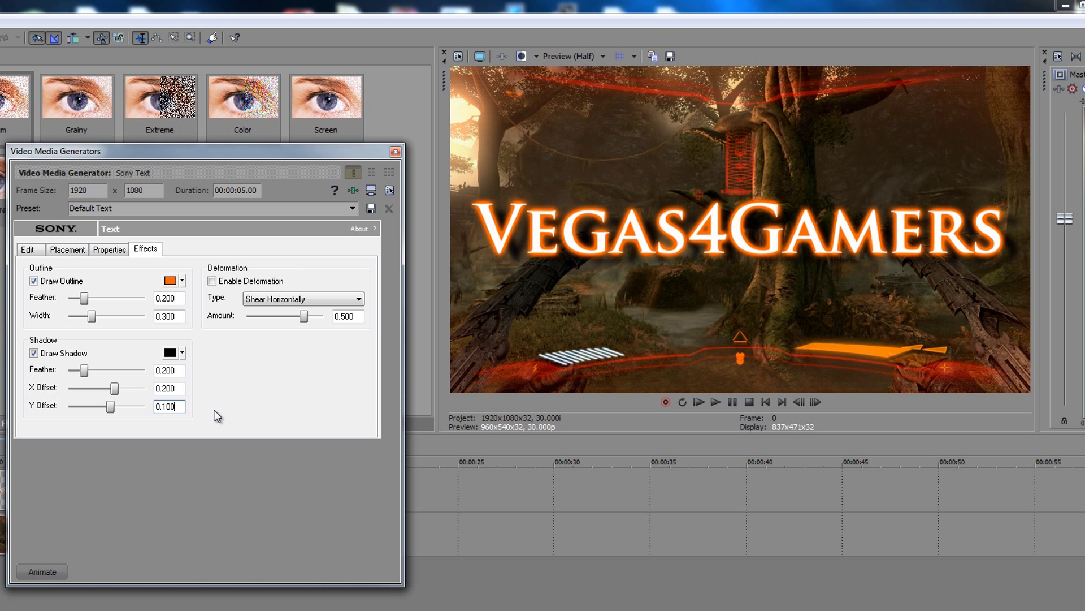
left_click(184, 389)
key("BackSpace")
type("150")
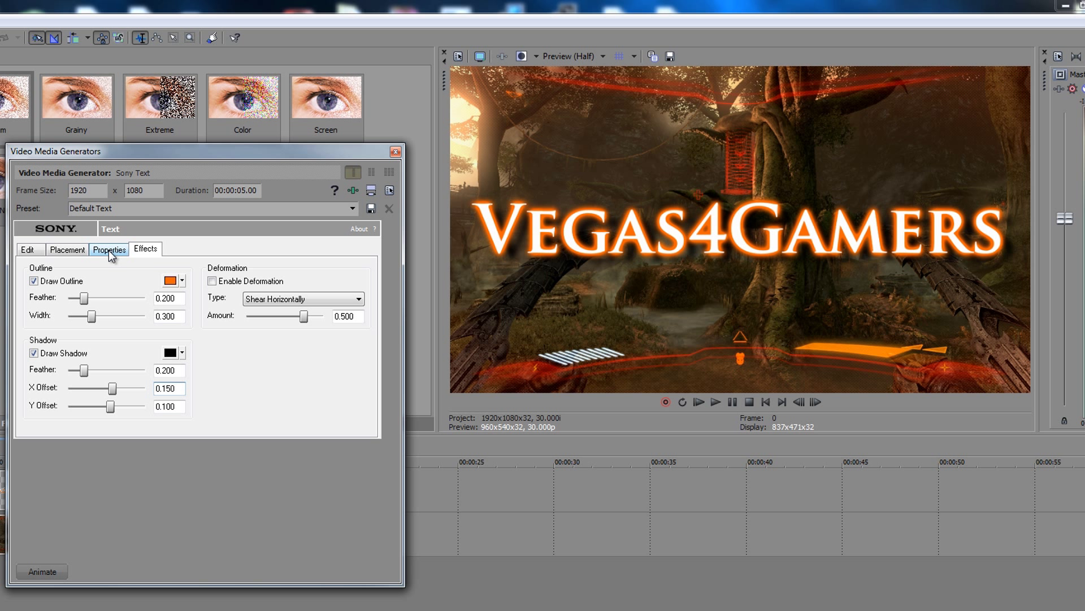
Turn off both the outline and the shadow of the title
left_click(33, 281)
left_click(34, 353)
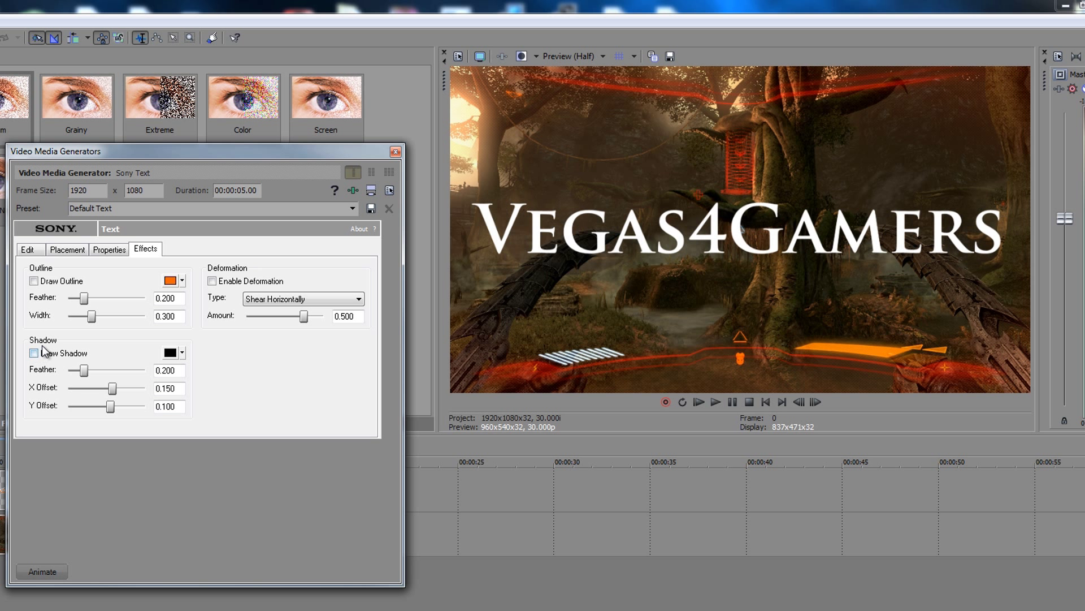
Show the text's animation timeline and, at its starting keyframe, try a tracking of 0.000 and set it to 2.000
left_click(104, 249)
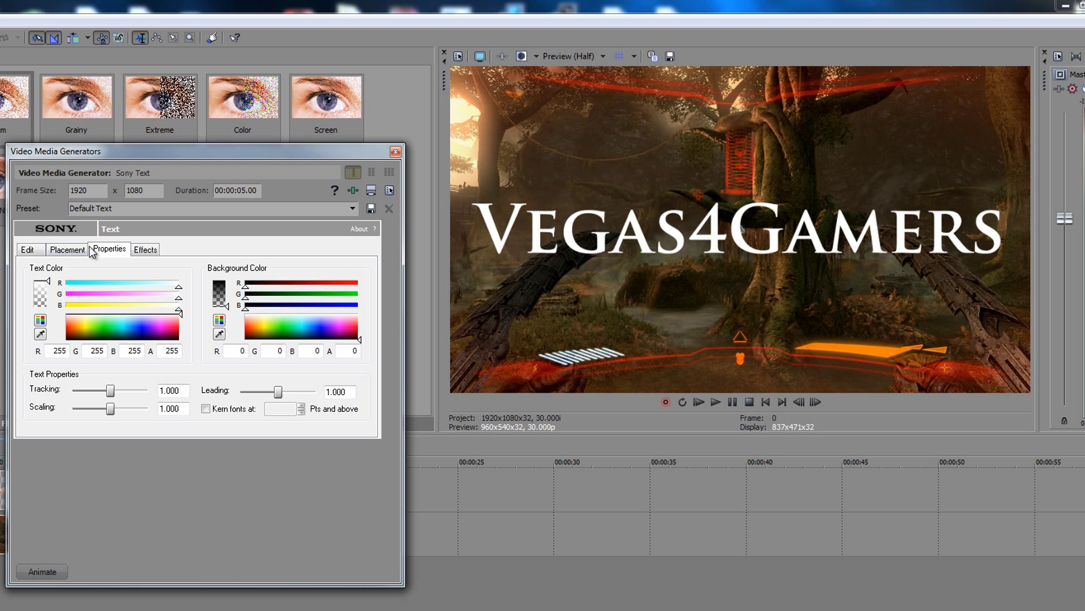
left_click(68, 250)
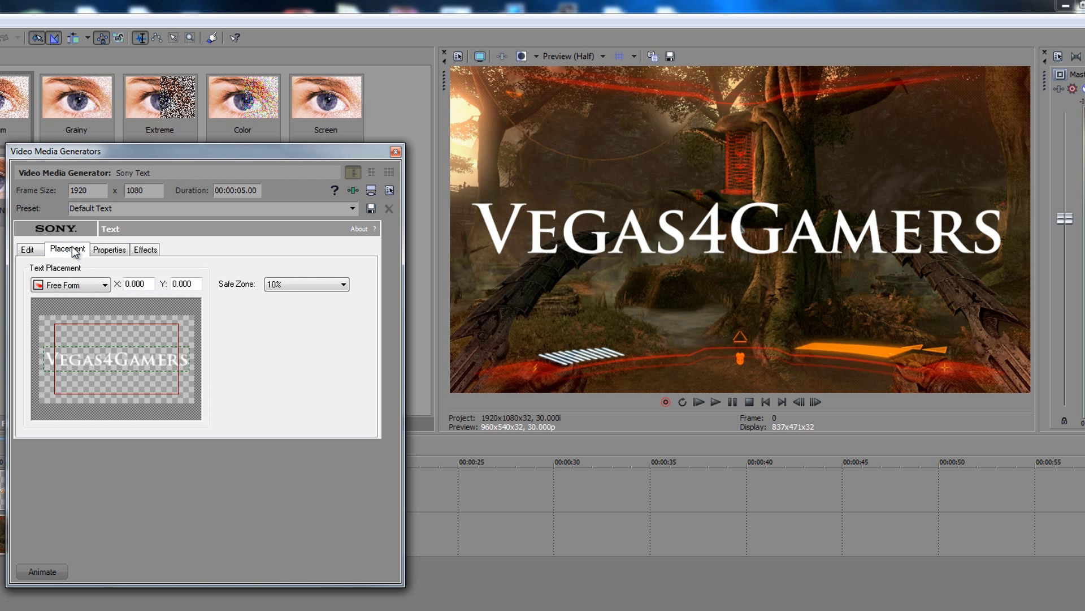
left_click(109, 249)
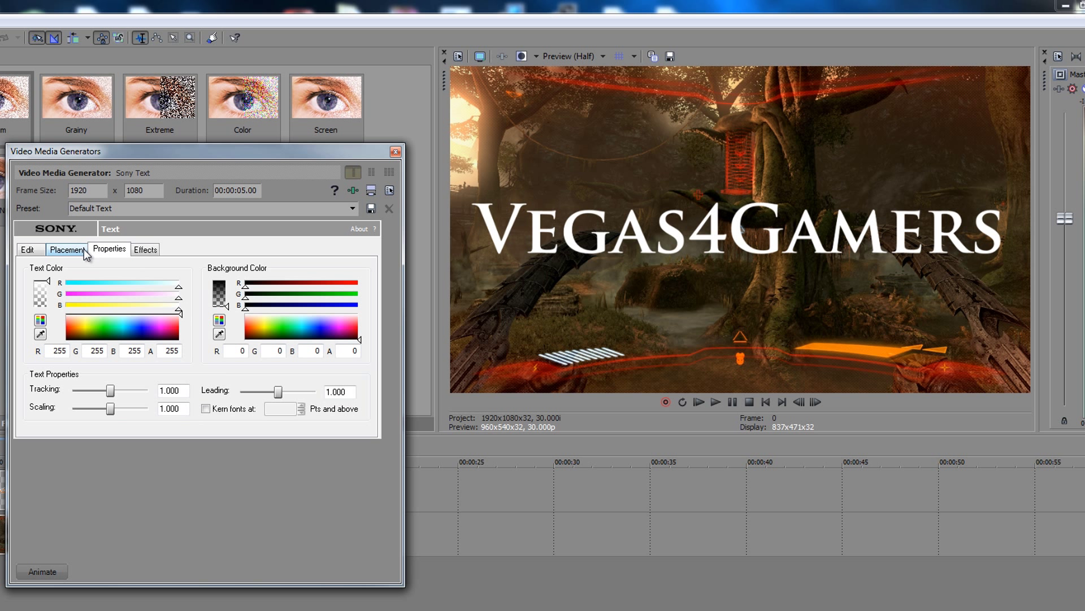
left_click(46, 570)
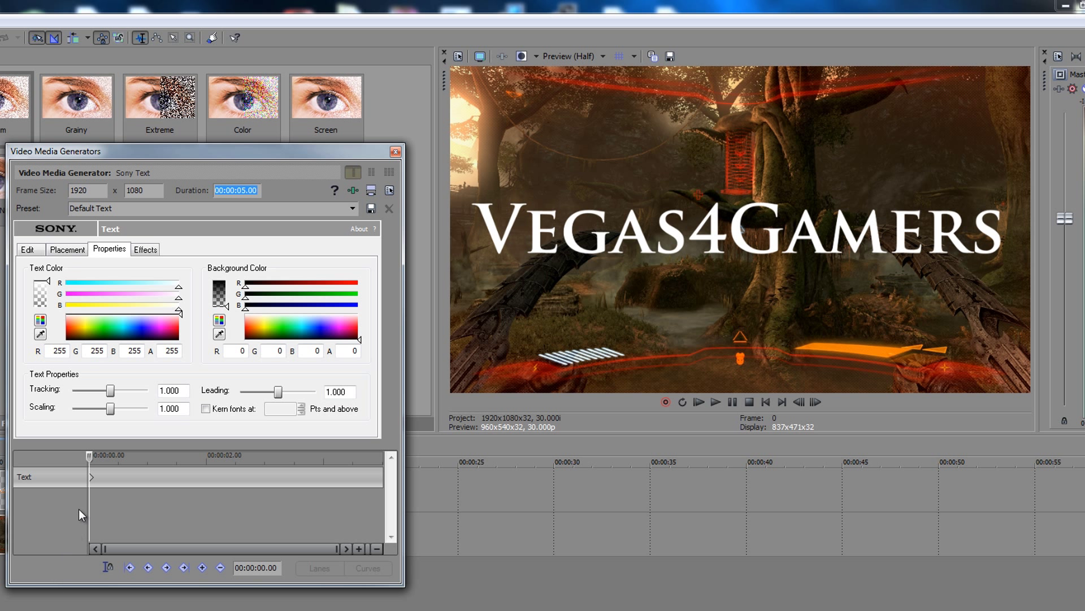
left_click(92, 479)
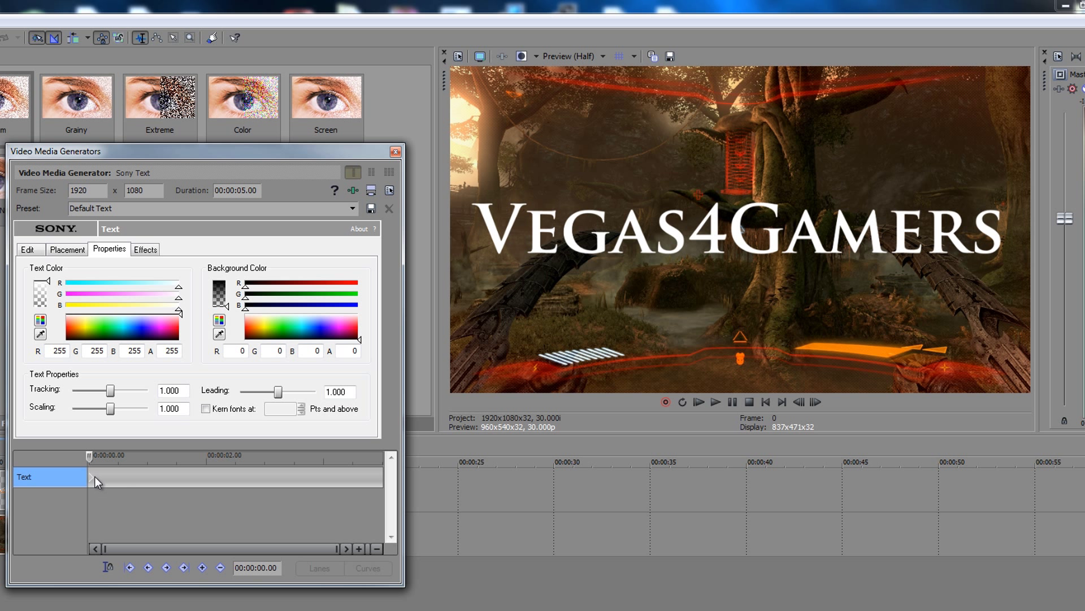
left_click_drag(110, 390, 4, 416)
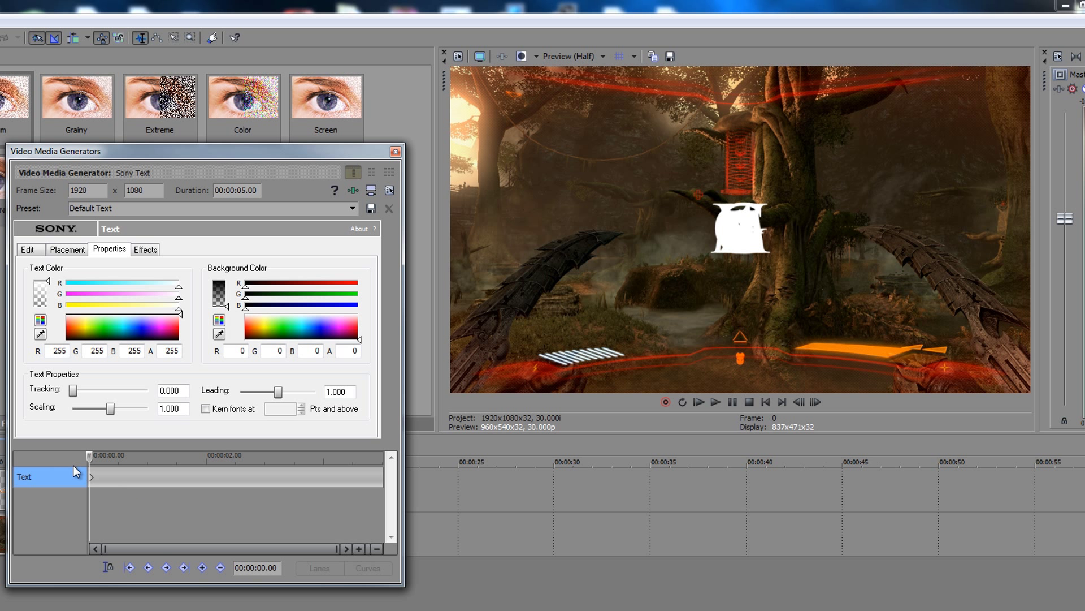
left_click_drag(93, 399, 179, 400)
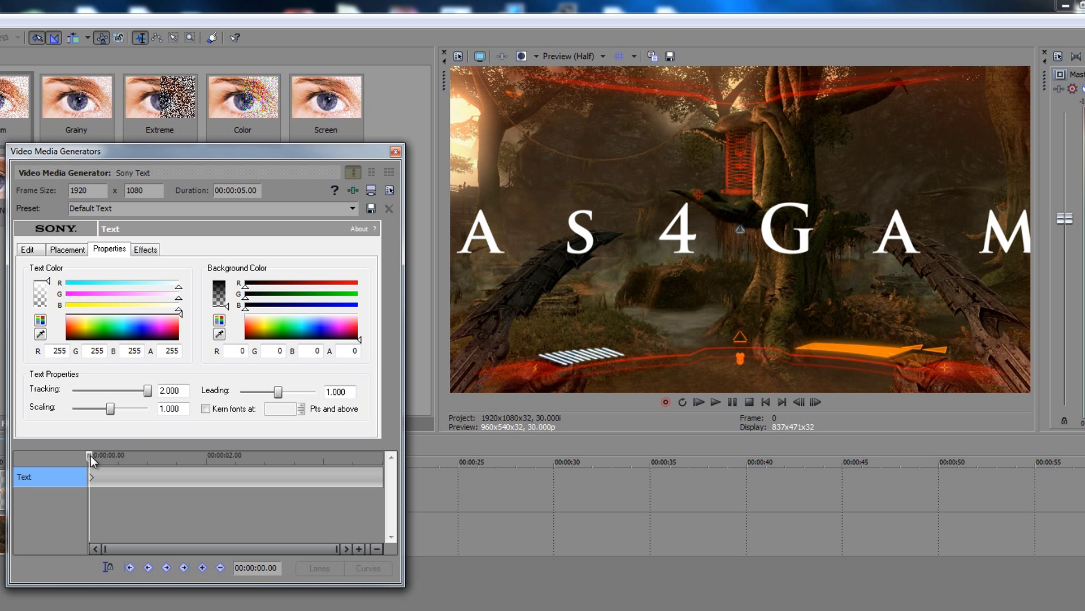
Add text keyframes at 1 second with tracking 2.000 and at 3 seconds with tracking 1.000
left_click_drag(90, 456, 146, 457)
left_click(199, 571)
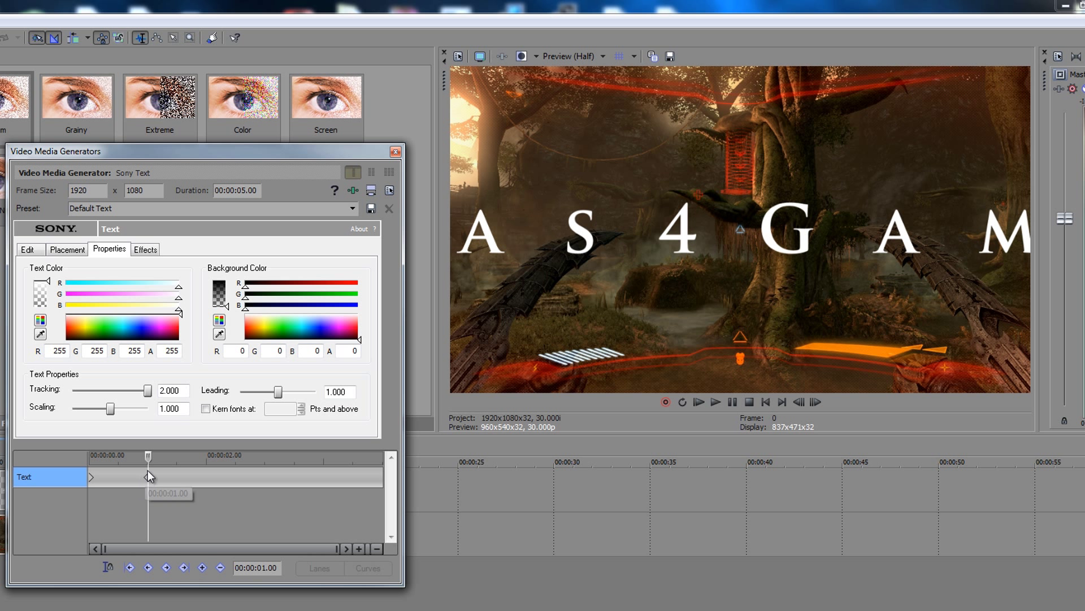
left_click_drag(147, 455, 266, 470)
left_click(229, 507)
left_click(203, 567)
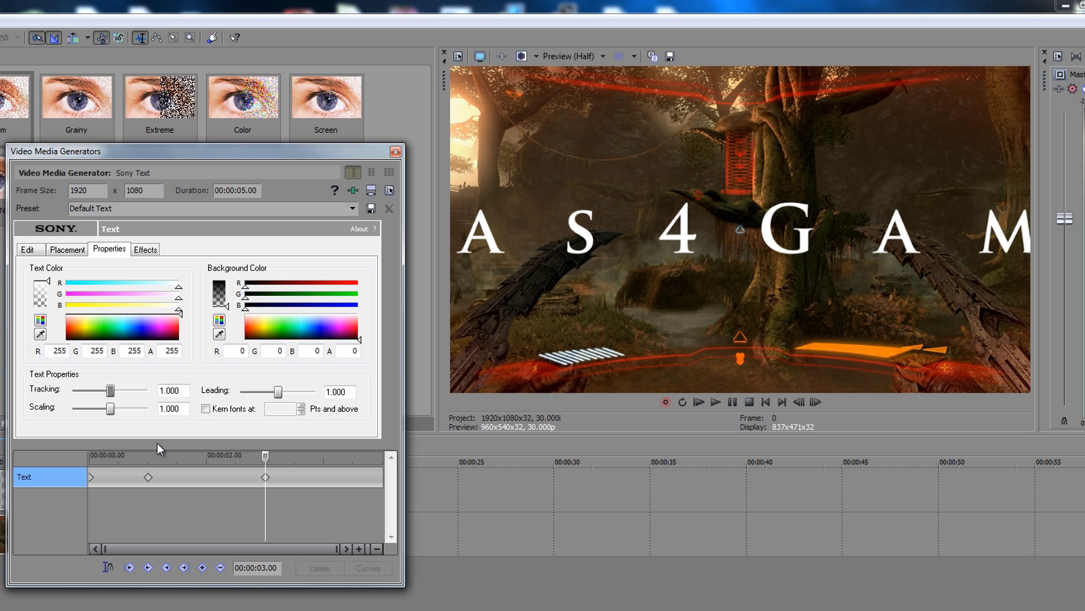
Check the text keyframes at 1 and 3 seconds and close the media generator window
left_click(150, 480)
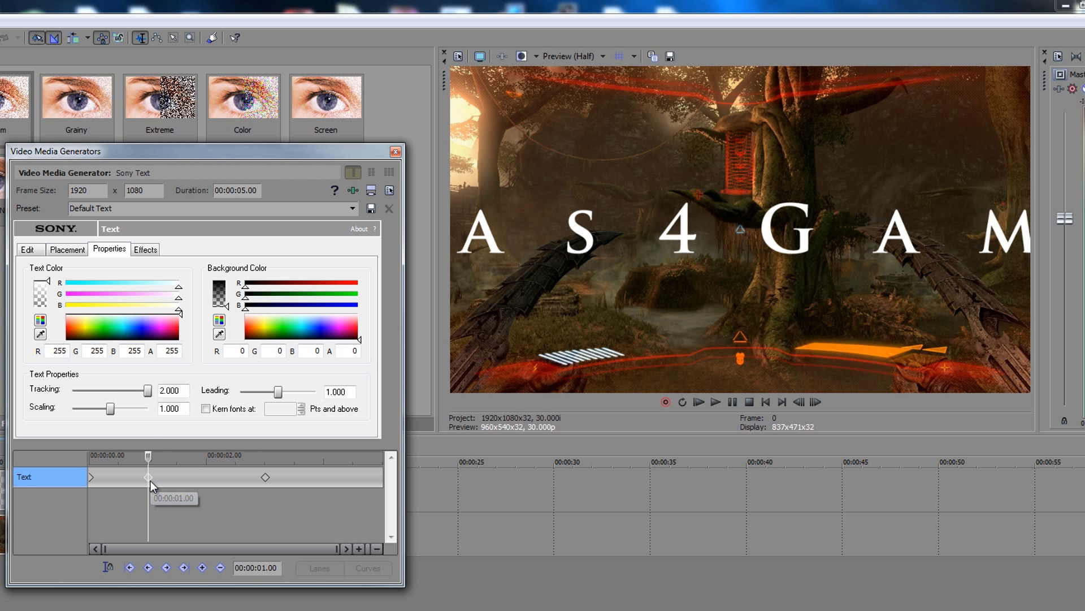
left_click(263, 477)
left_click(265, 457)
mouse_move(265, 457)
left_mouse_down()
mouse_move(98, 460)
mouse_move(268, 457)
left_mouse_up()
left_click(265, 477)
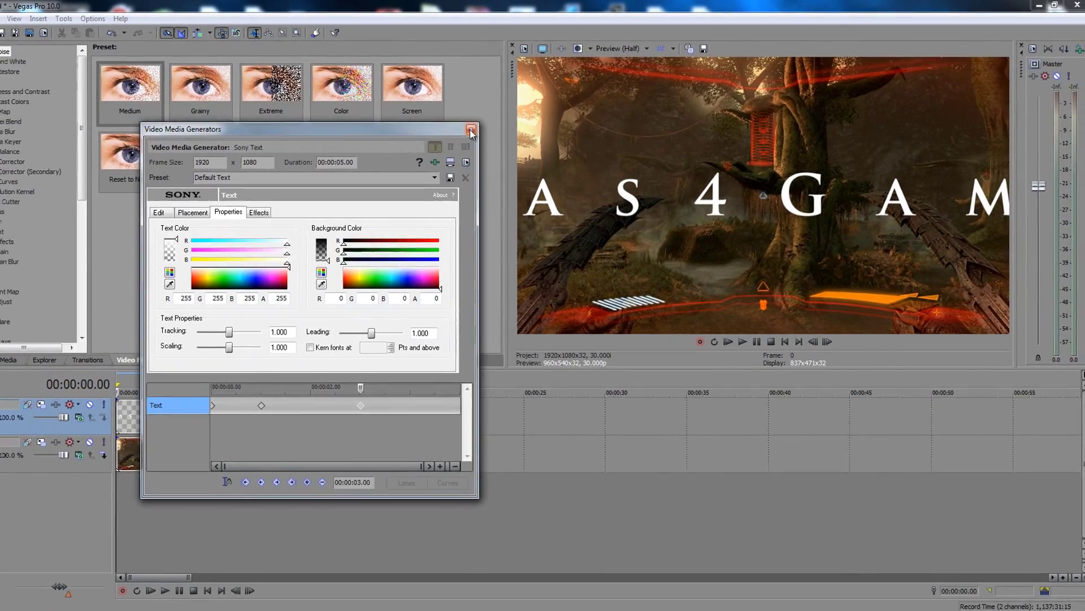
left_click(427, 144)
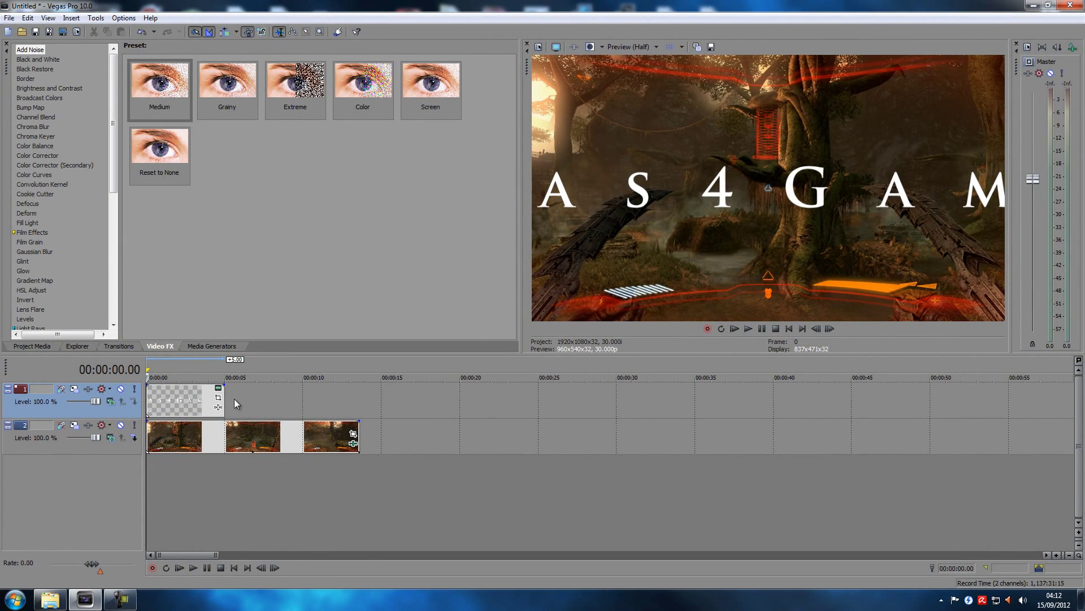
Extend the title event to the end of the video clip and give both events a fade-in of about 1 second
left_click_drag(226, 400, 359, 398)
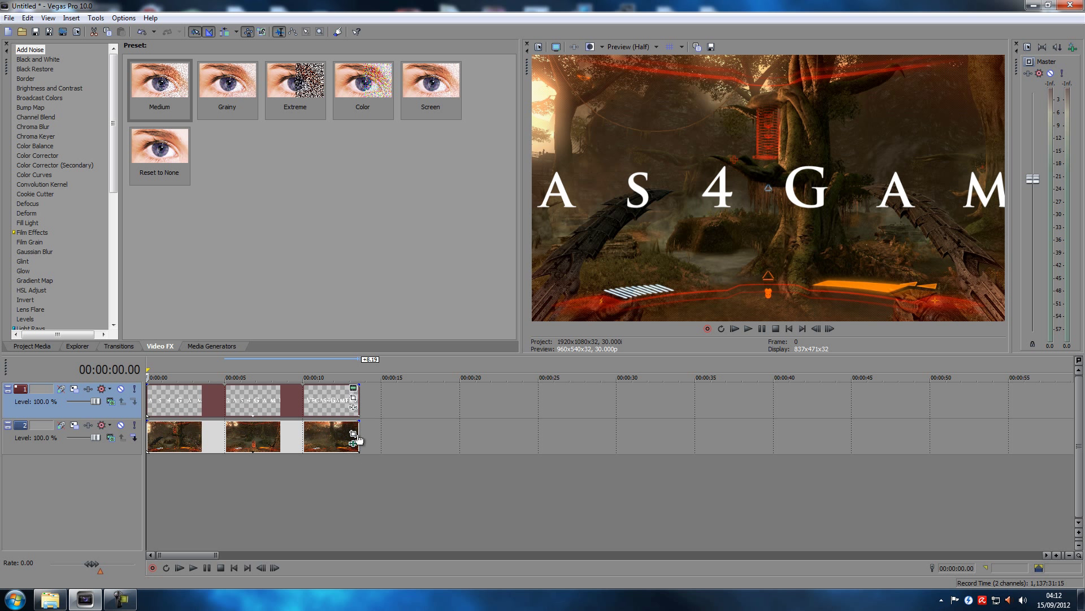
scroll(164, 464, "up", 4)
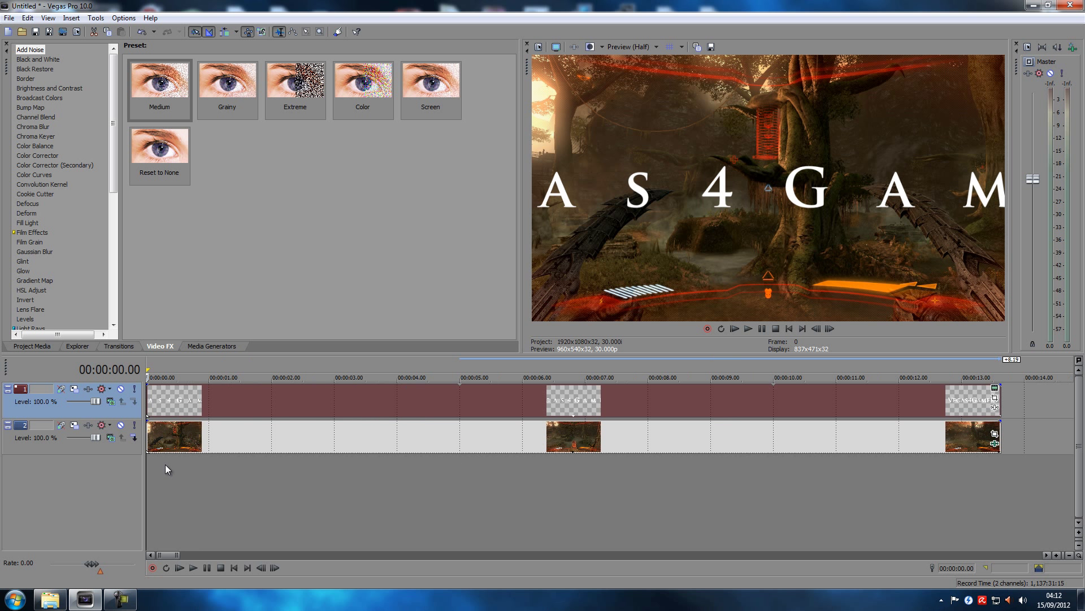
mouse_move(152, 428)
left_mouse_down()
mouse_move(333, 436)
mouse_move(209, 439)
left_mouse_up()
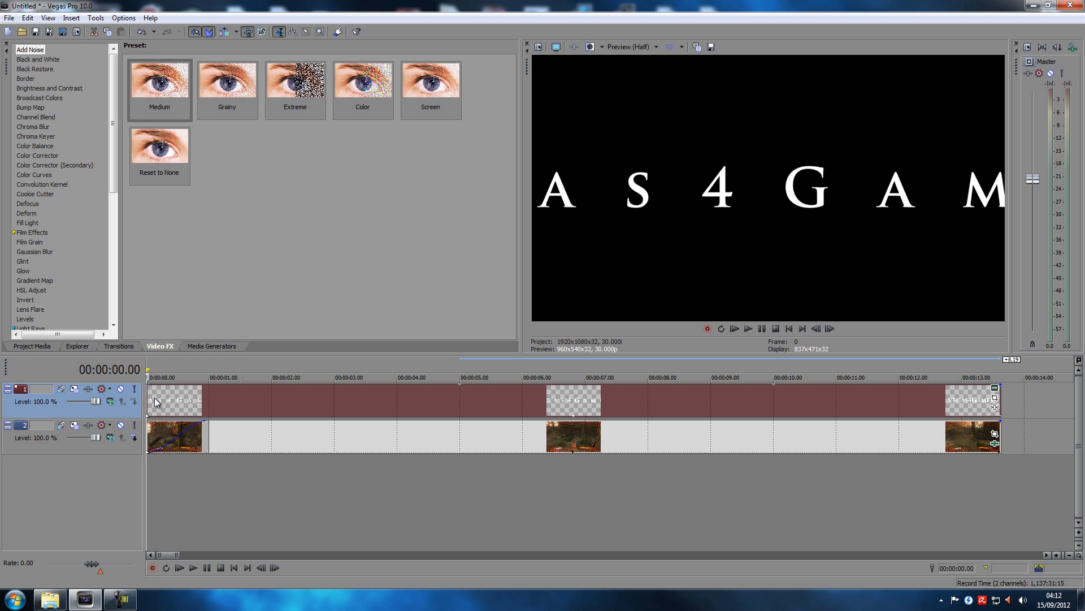
left_click_drag(144, 385, 207, 398)
left_click(210, 456)
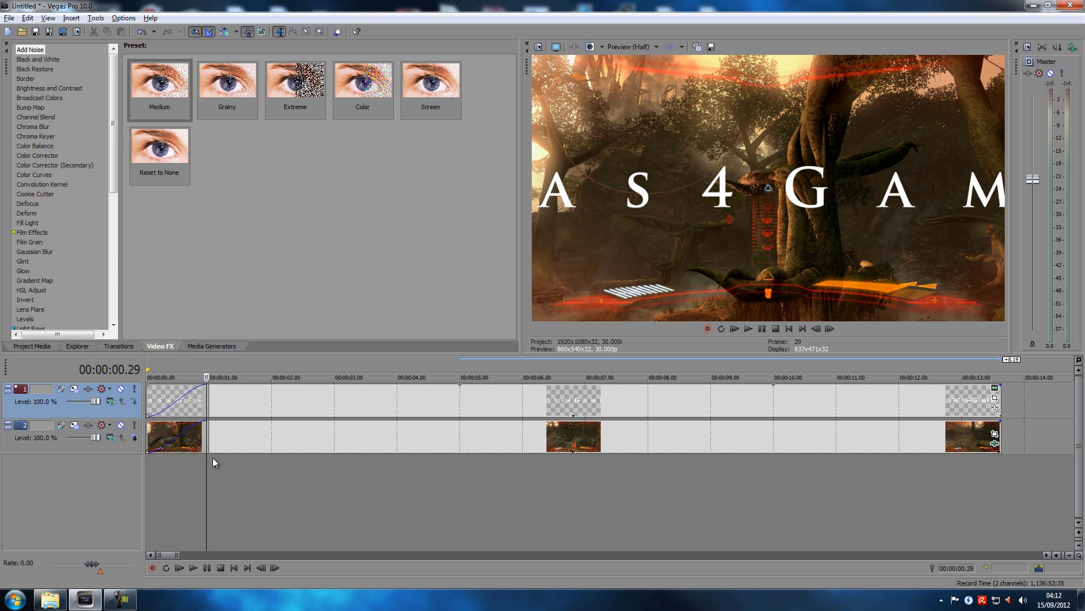
Play the project from about the 1-second mark to preview the title over the clip
left_click(213, 458)
key("space")
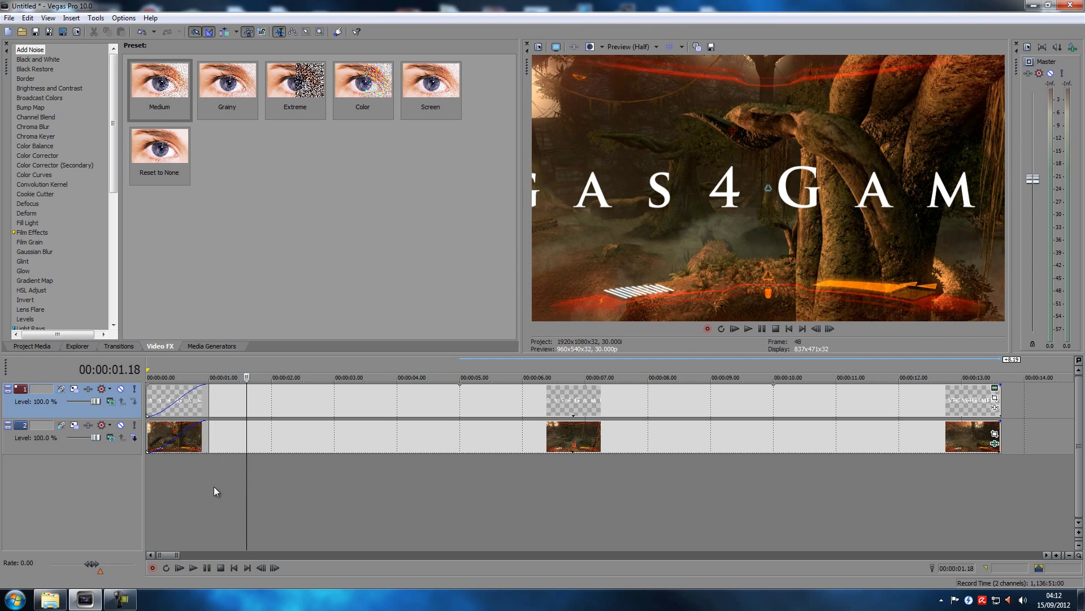
left_click(209, 481)
Add a fade-out of about 1 second to the end of both the title and the video clip, and check where it starts
scroll(269, 483, "down", 3)
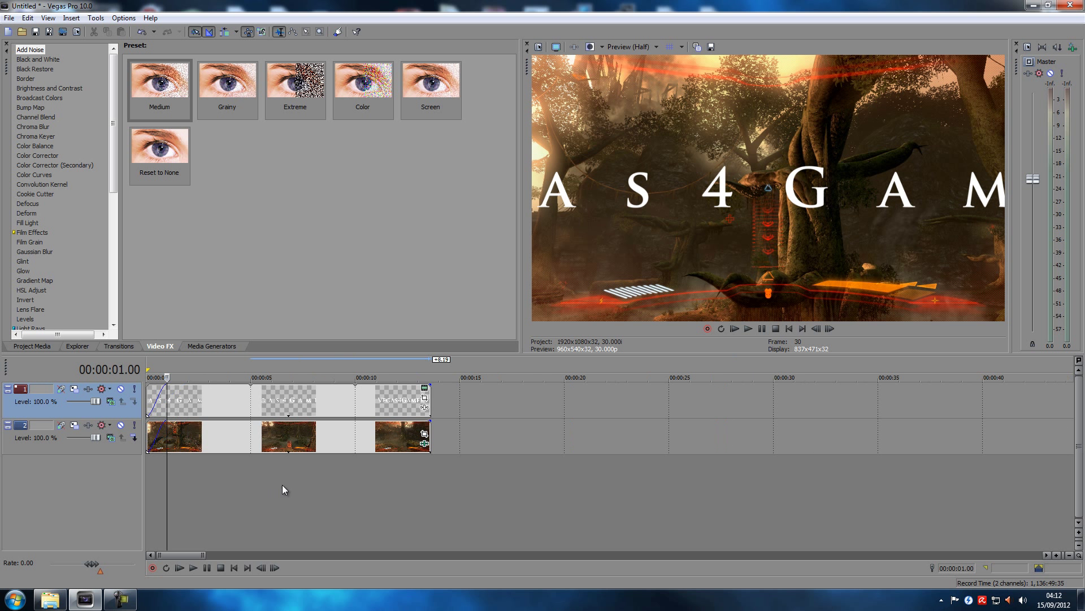
left_click(429, 467)
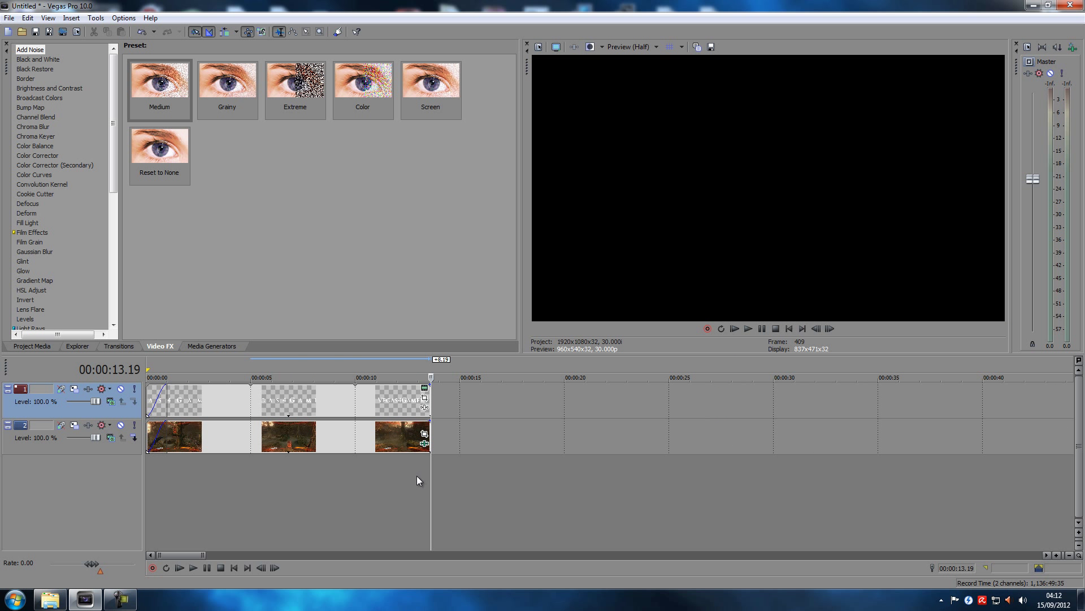
scroll(417, 476, "up", 2)
scroll(416, 476, "up", 1)
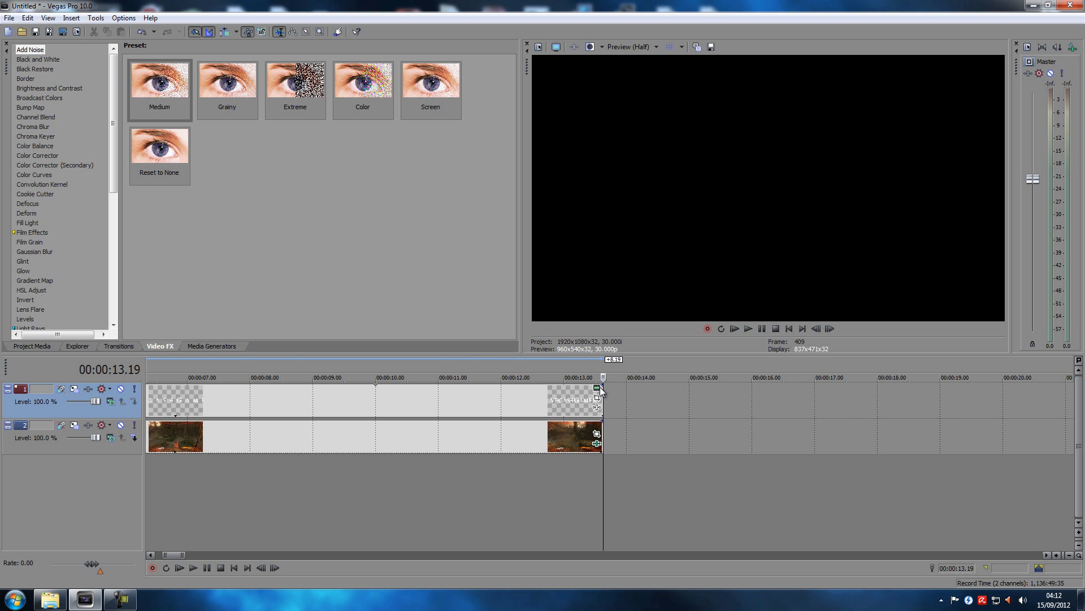
left_click_drag(604, 383, 541, 398)
left_click_drag(602, 421, 541, 426)
left_click(538, 466)
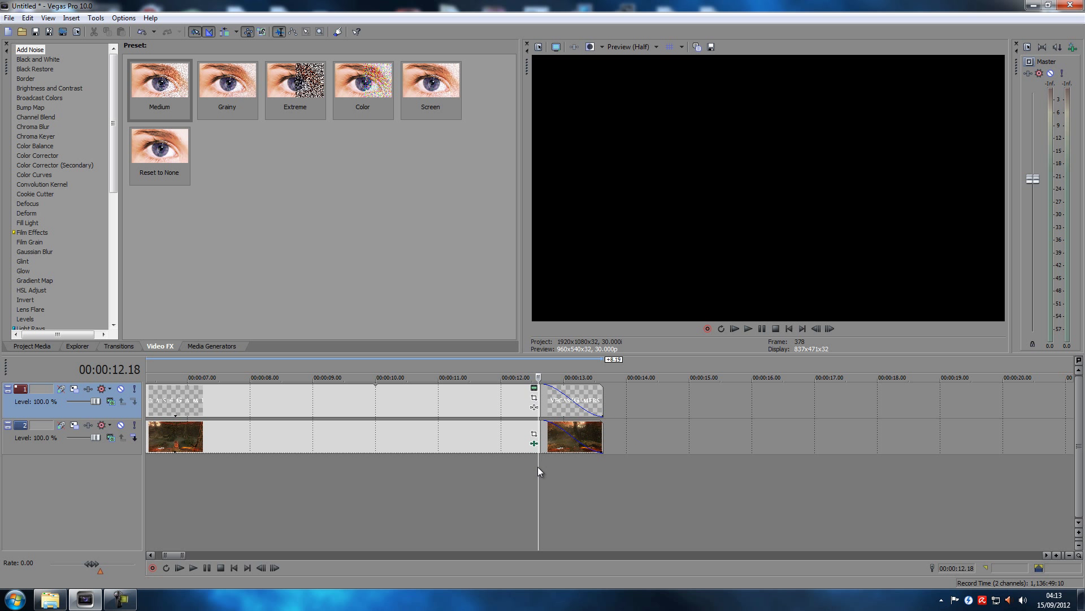
scroll(564, 469, "up", 3)
scroll(565, 469, "up", 2)
left_click(619, 468)
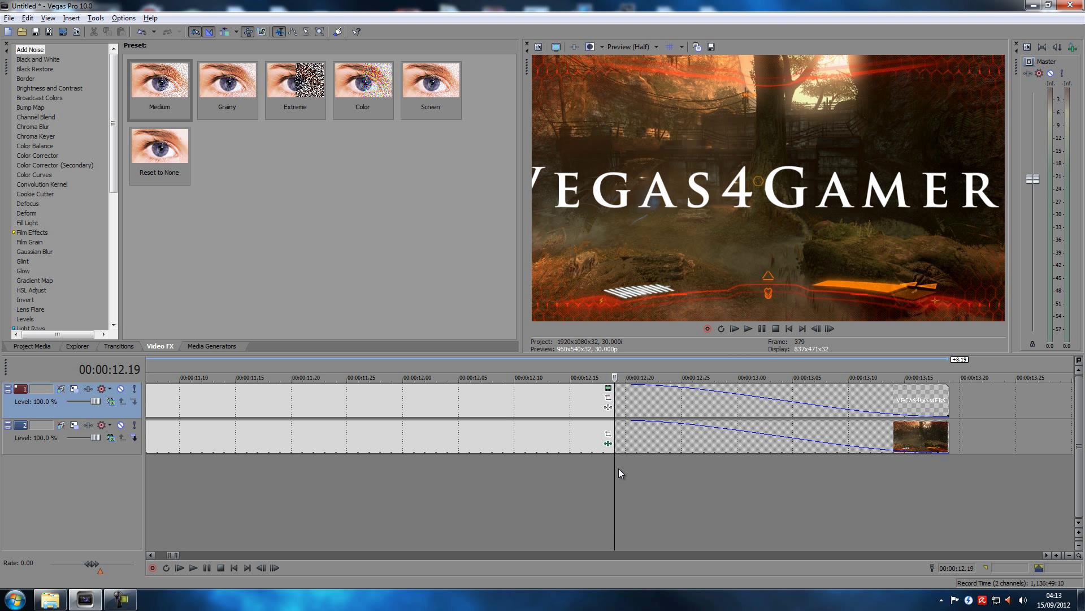
Reopen the title's generated media settings and delete the text keyframe at 3 seconds
scroll(712, 468, "down", 5)
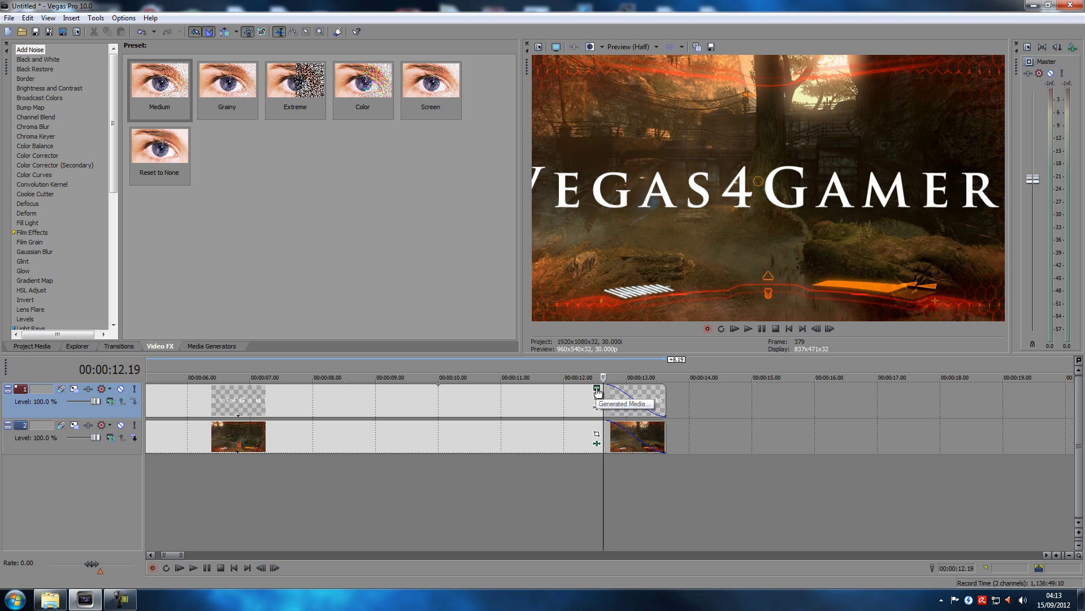
left_click(597, 389)
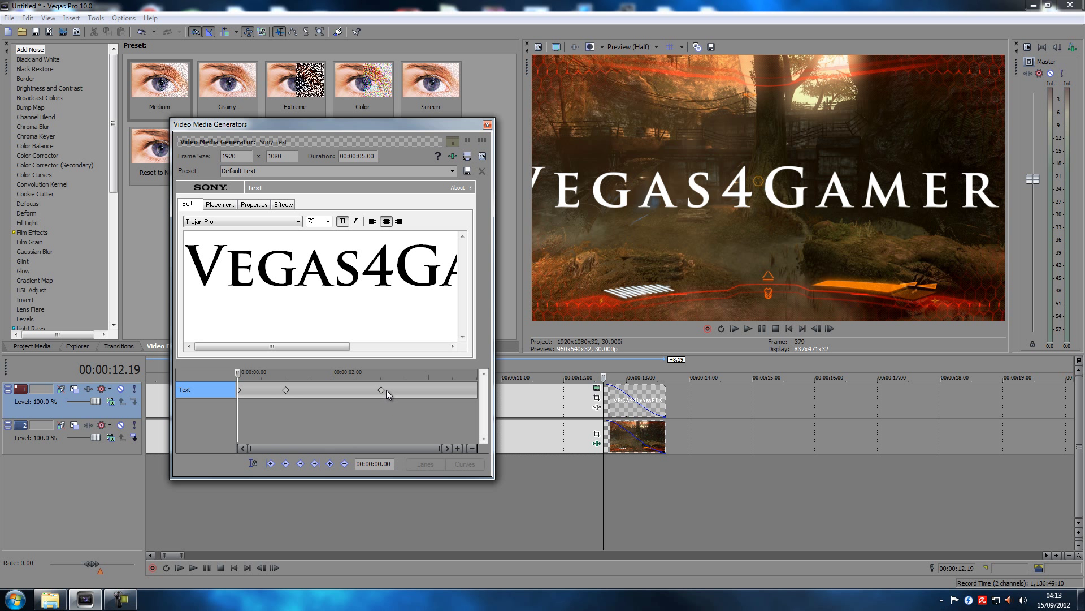
left_click_drag(241, 374, 347, 390)
left_click(357, 392)
left_click(382, 390)
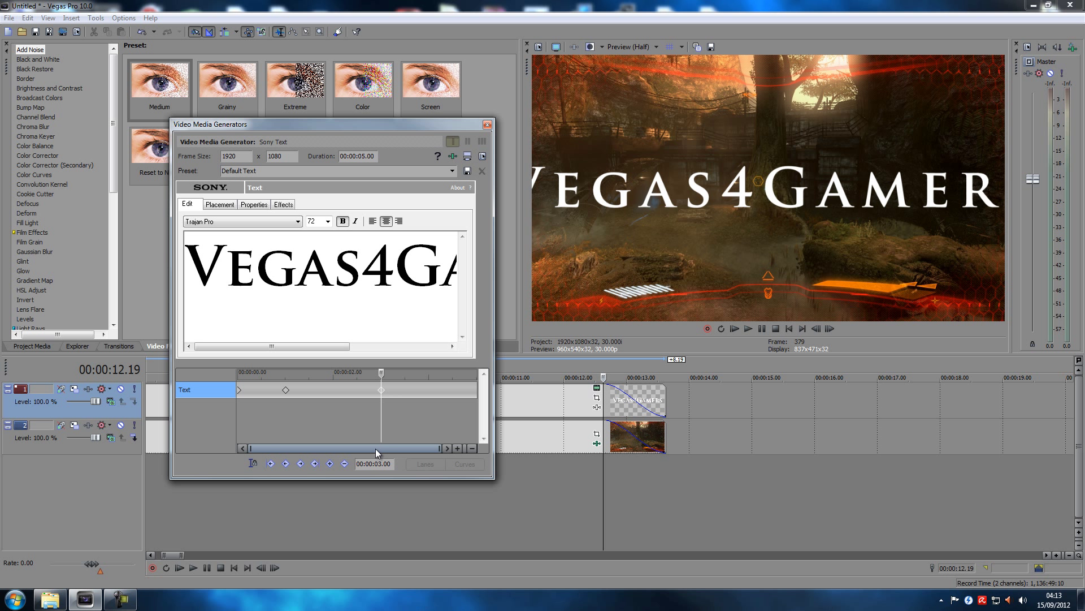
right_click(381, 394)
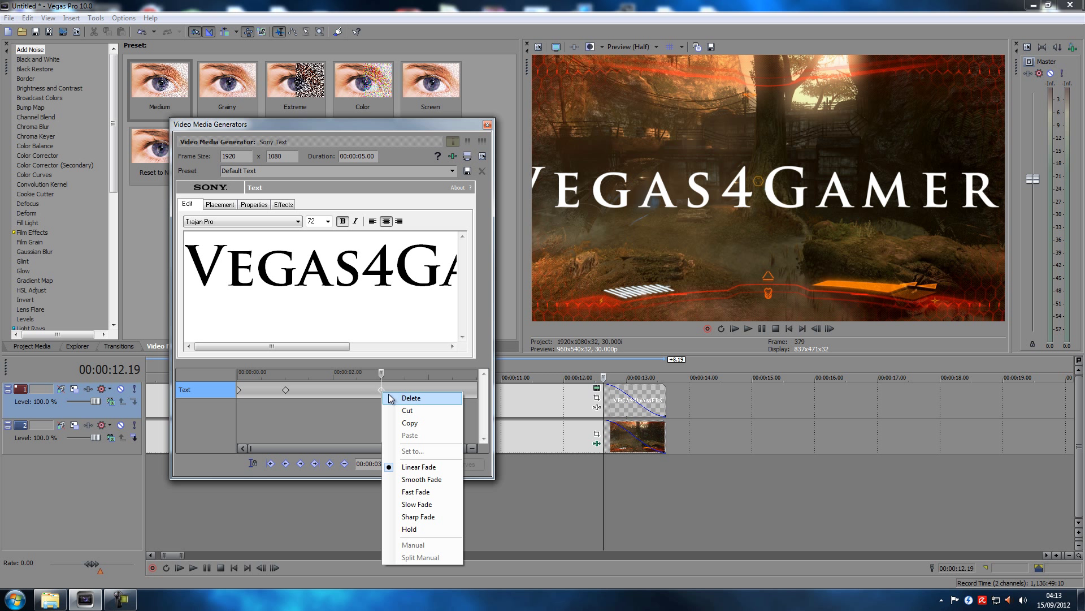
left_click(411, 397)
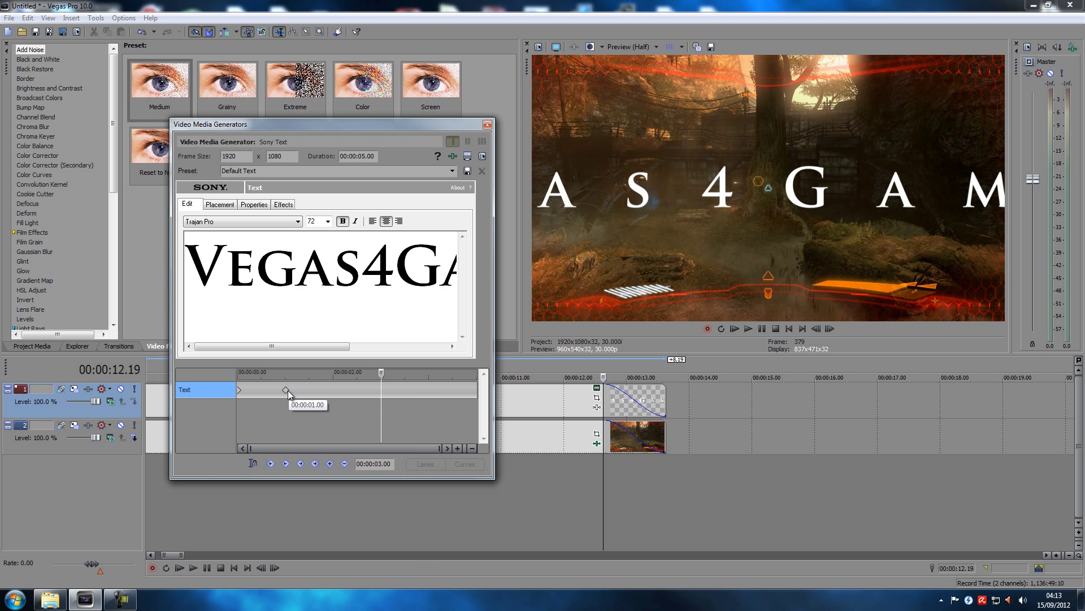
Delete the text keyframe at 1 second, leave the starting keyframe in place, and close the media generator window
right_click(287, 390)
left_click(329, 400)
right_click(240, 391)
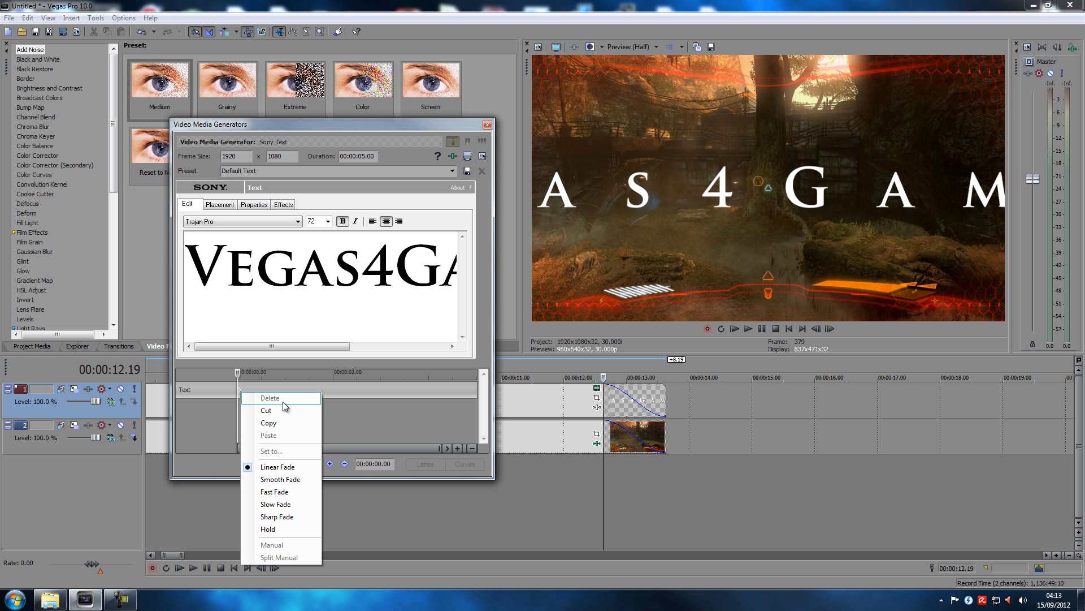
left_click(240, 389)
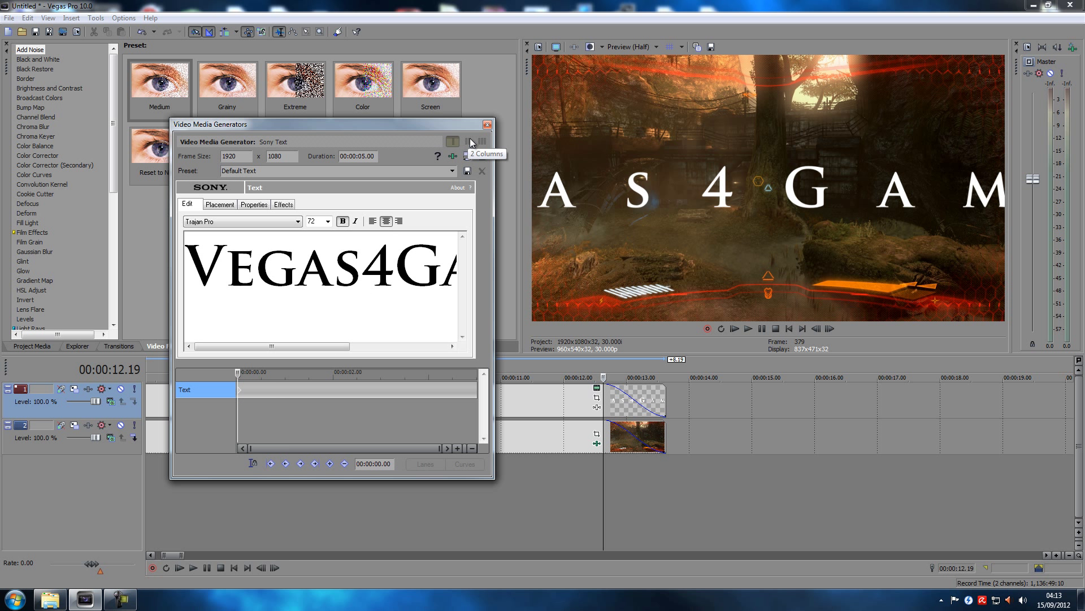
left_click(487, 124)
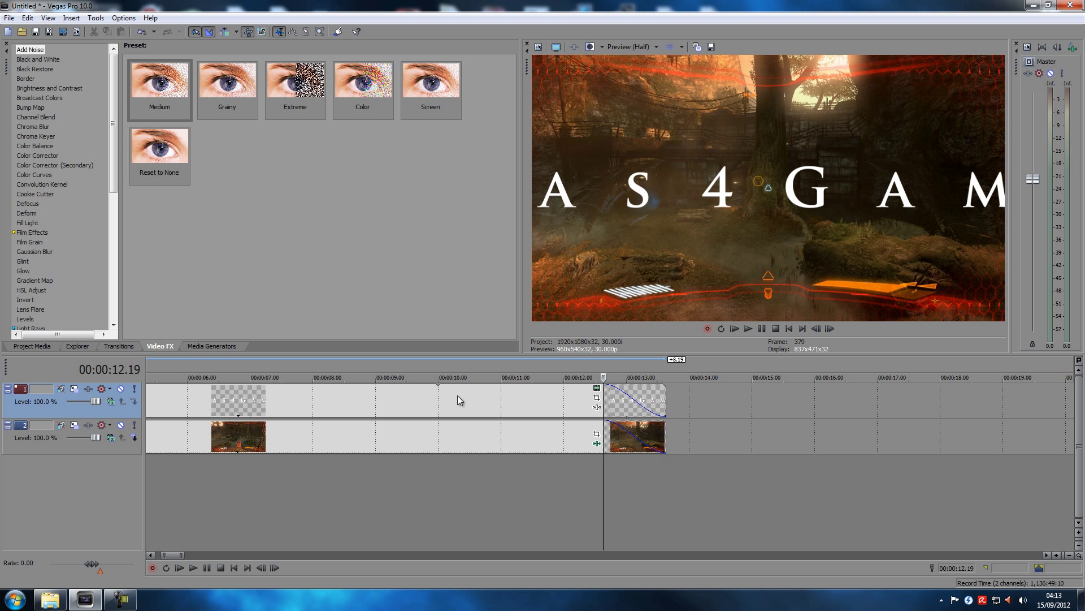
Reopen the title's generated media, turn on its animation timeline and add text keyframes at 1 second and 5 seconds
mouse_move(666, 399)
left_mouse_down()
mouse_move(436, 396)
mouse_move(667, 398)
left_mouse_up()
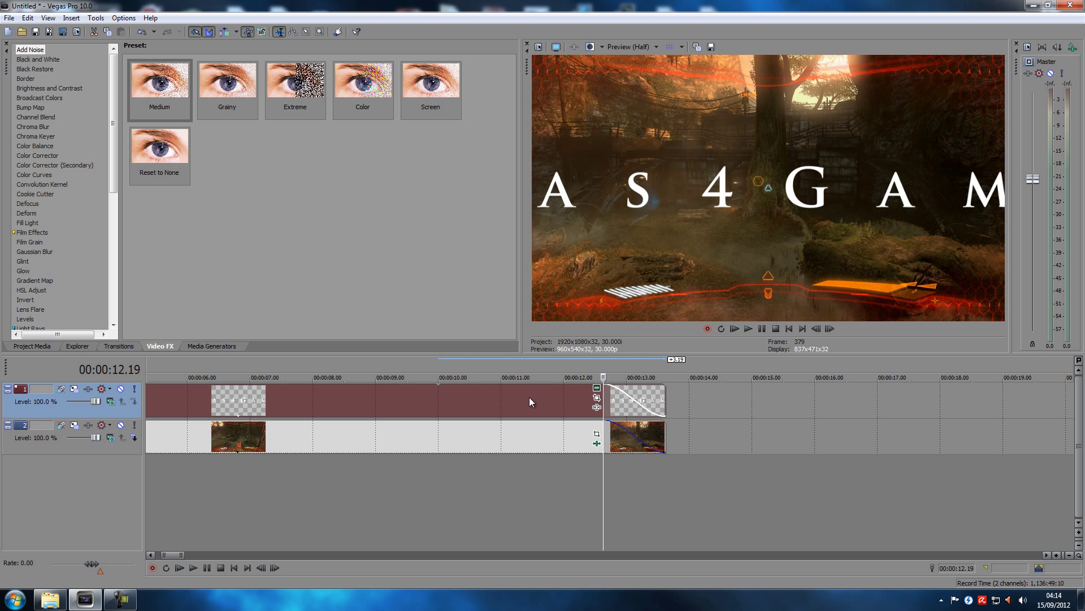
left_click(596, 407)
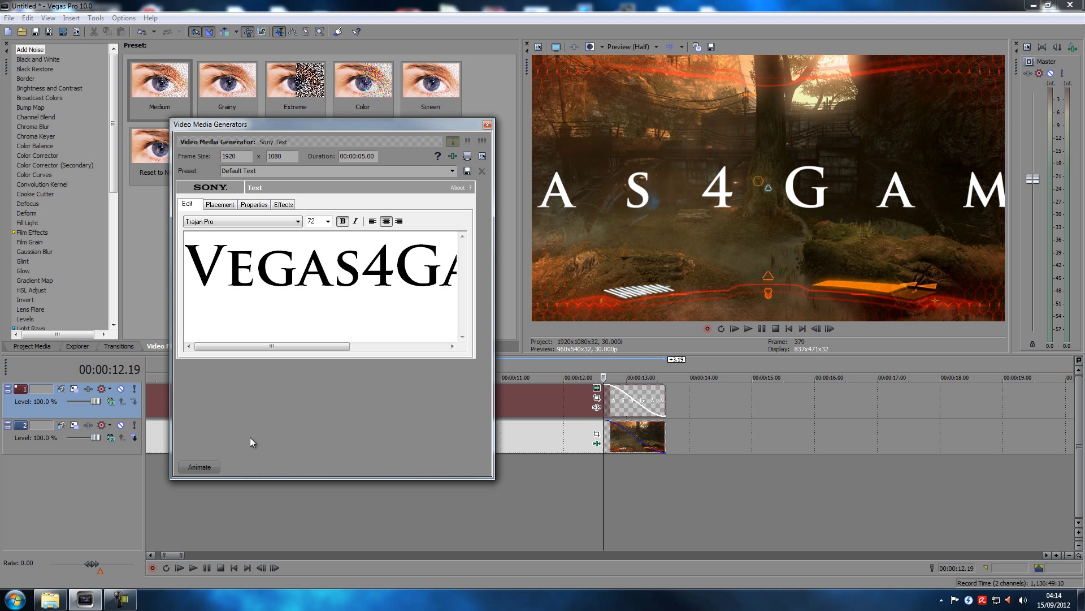
left_click(199, 466)
left_click(366, 444)
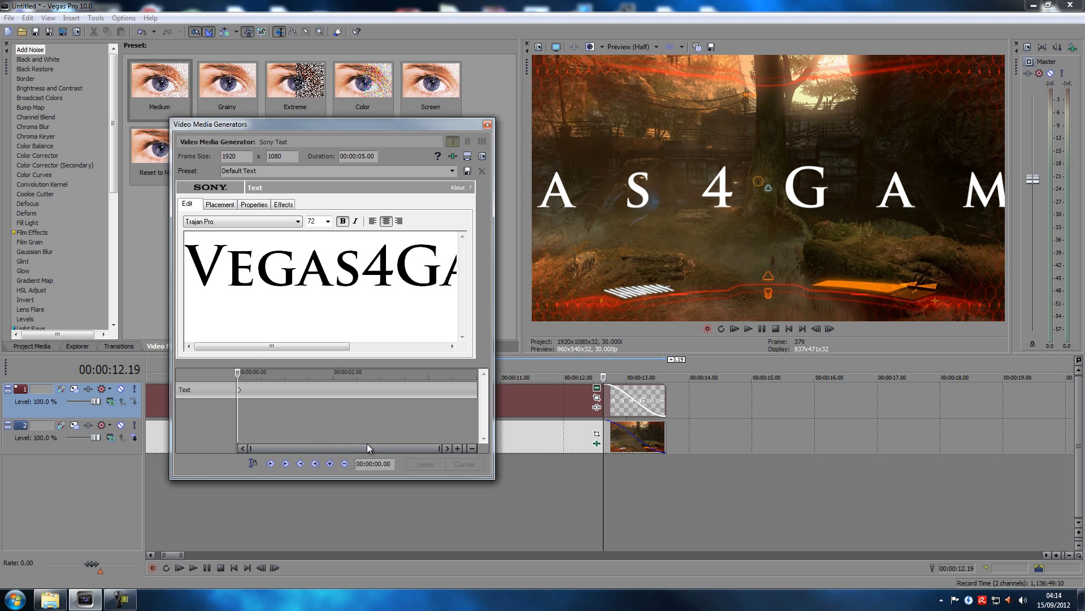
left_click(239, 389)
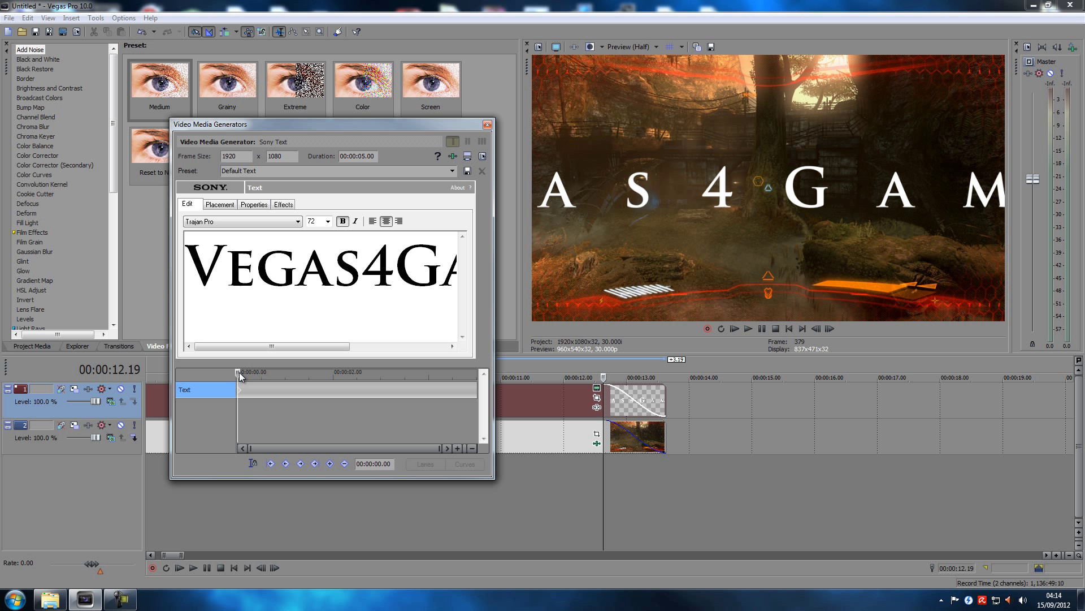
mouse_move(239, 372)
left_mouse_down()
mouse_move(298, 378)
mouse_move(286, 381)
left_mouse_up()
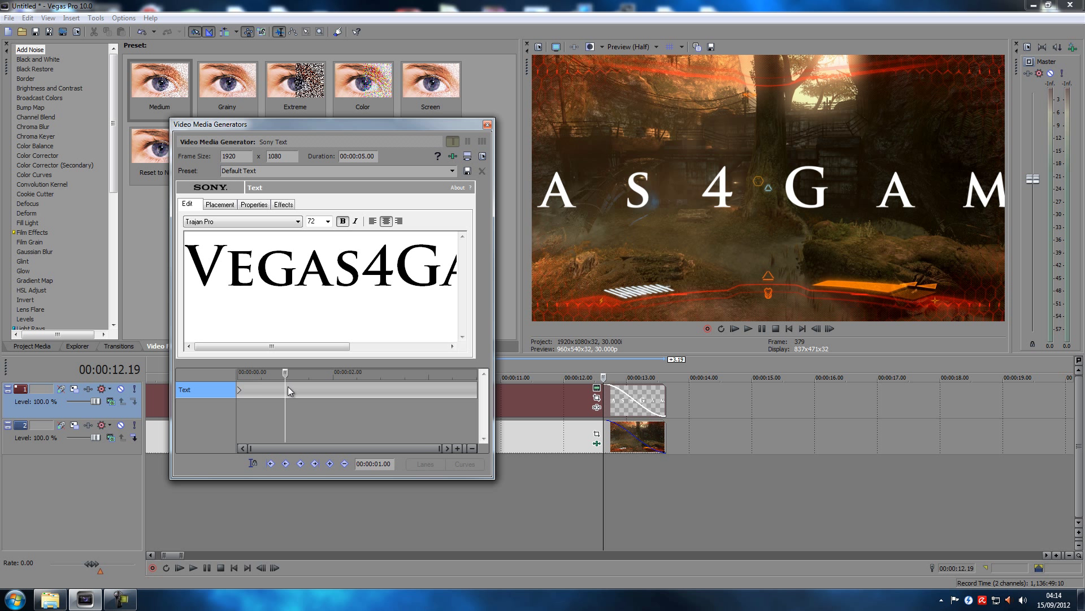
left_click(330, 463)
left_click_drag(284, 375, 486, 391)
left_click(331, 464)
Set the tracking at the 5-second text keyframe to 1.000 and close the media generator window
left_click(254, 205)
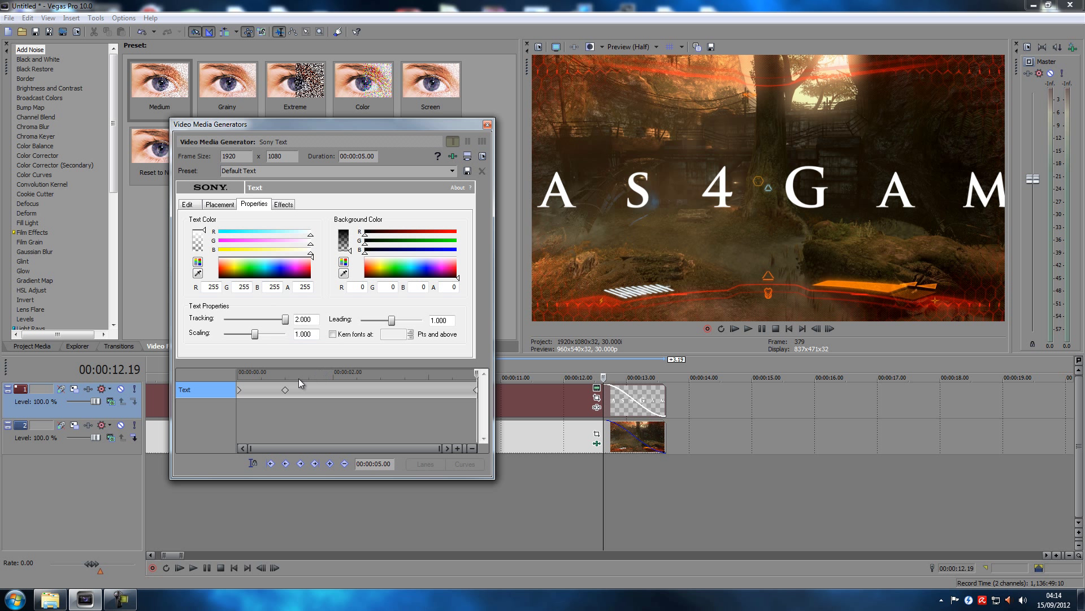
left_click(286, 390)
left_click(241, 390)
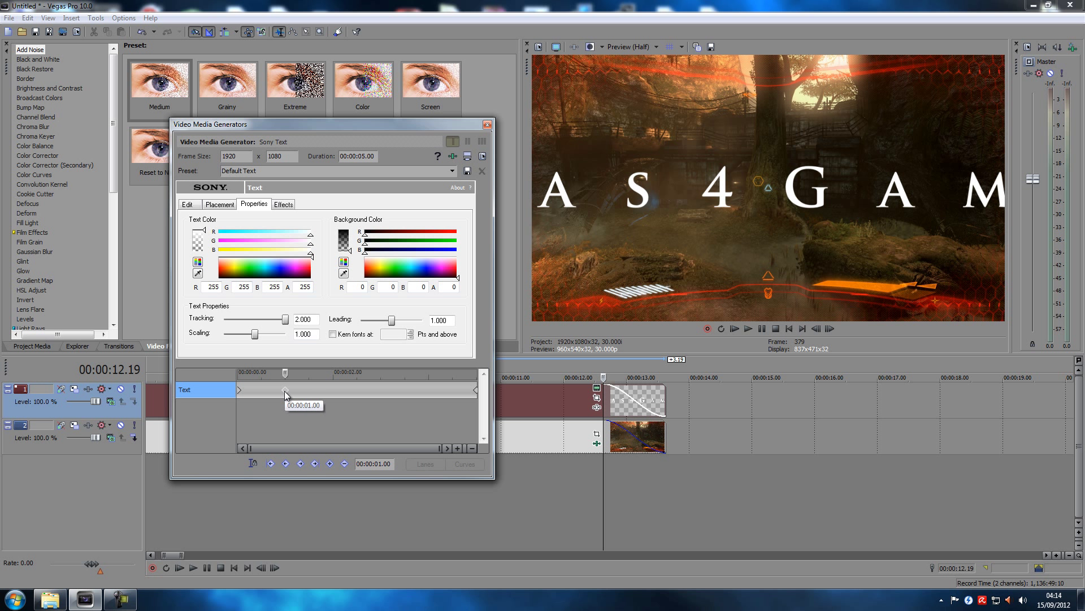
left_click(477, 389)
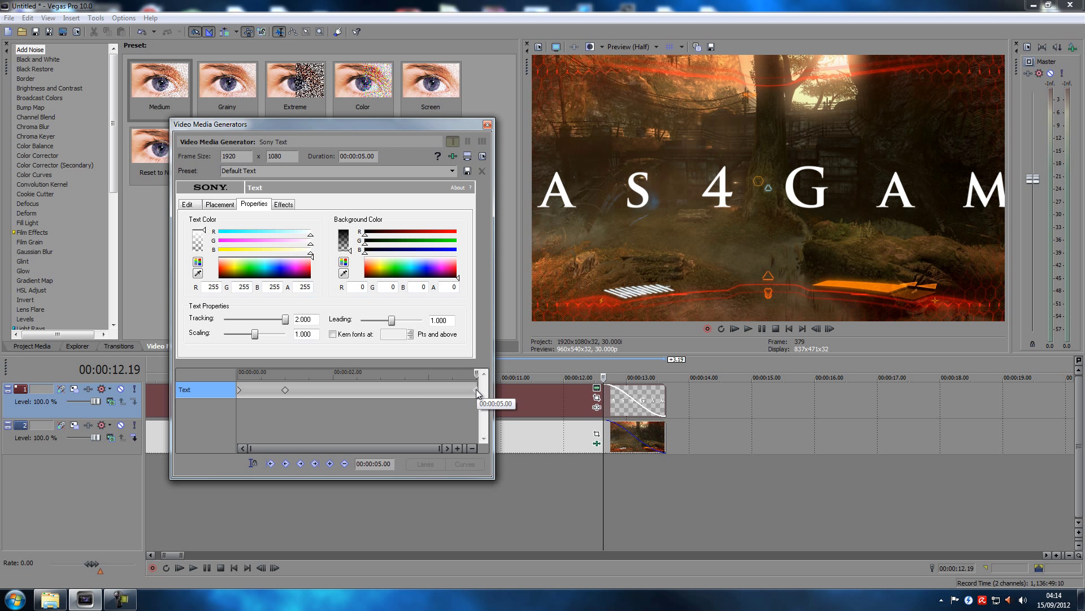
double_click(287, 320)
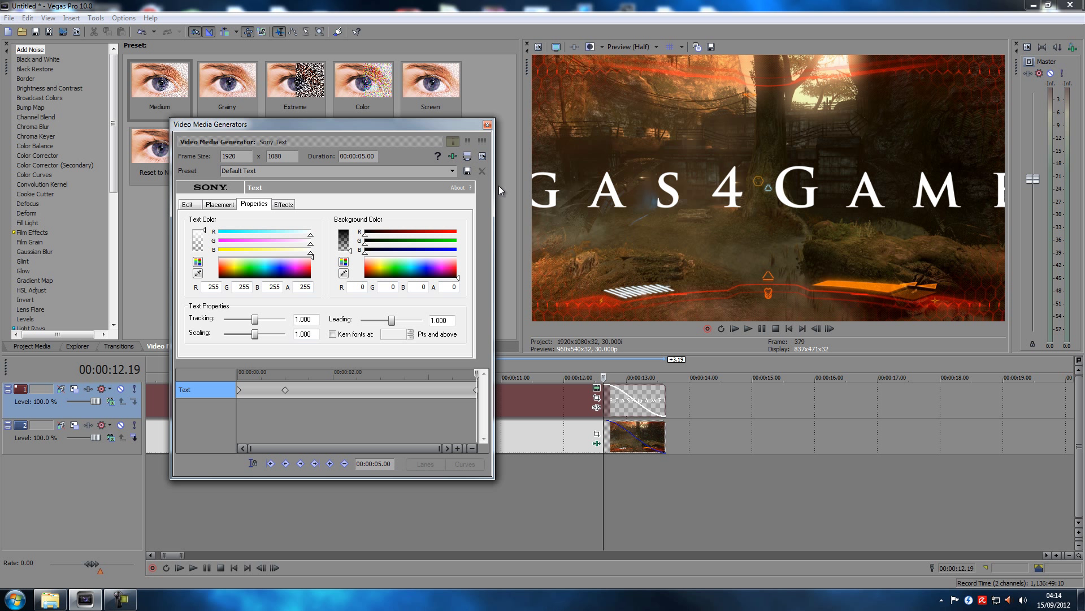
left_click(488, 125)
Trim the end of the title event back to the 10-second mark and remove its fade-out
left_click_drag(667, 403, 438, 403)
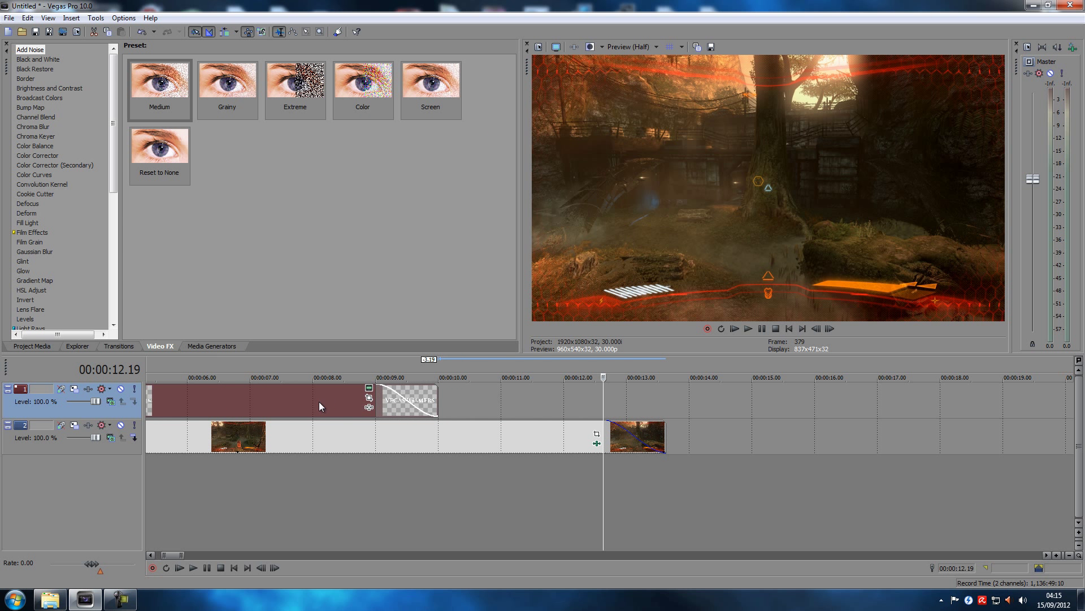
left_click_drag(379, 394, 451, 398)
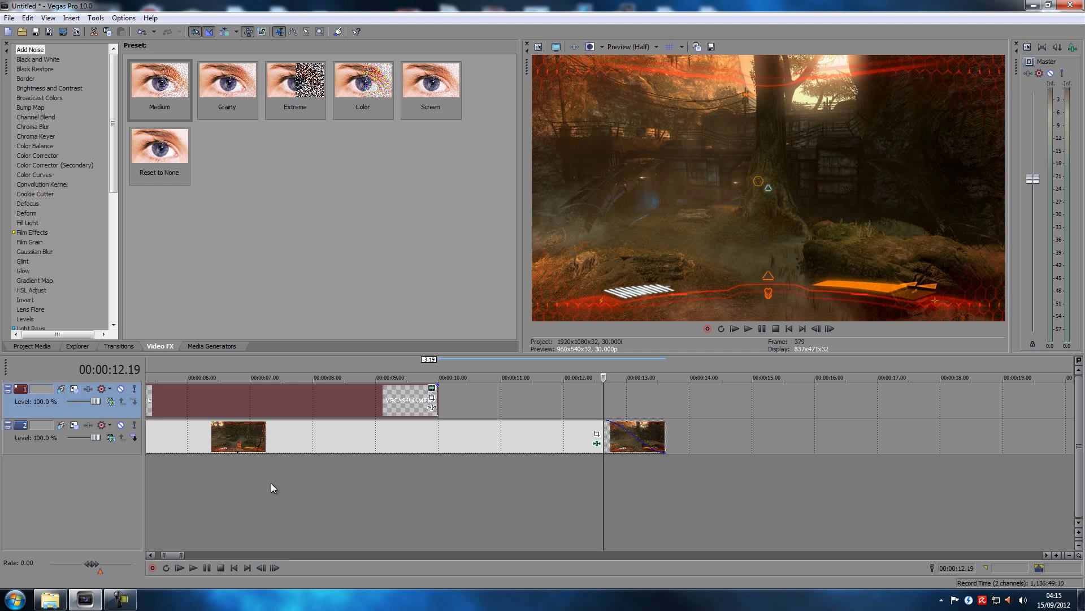
Play the project from about 2 seconds in to preview the title's tracking animation
scroll(317, 524, "down", 5)
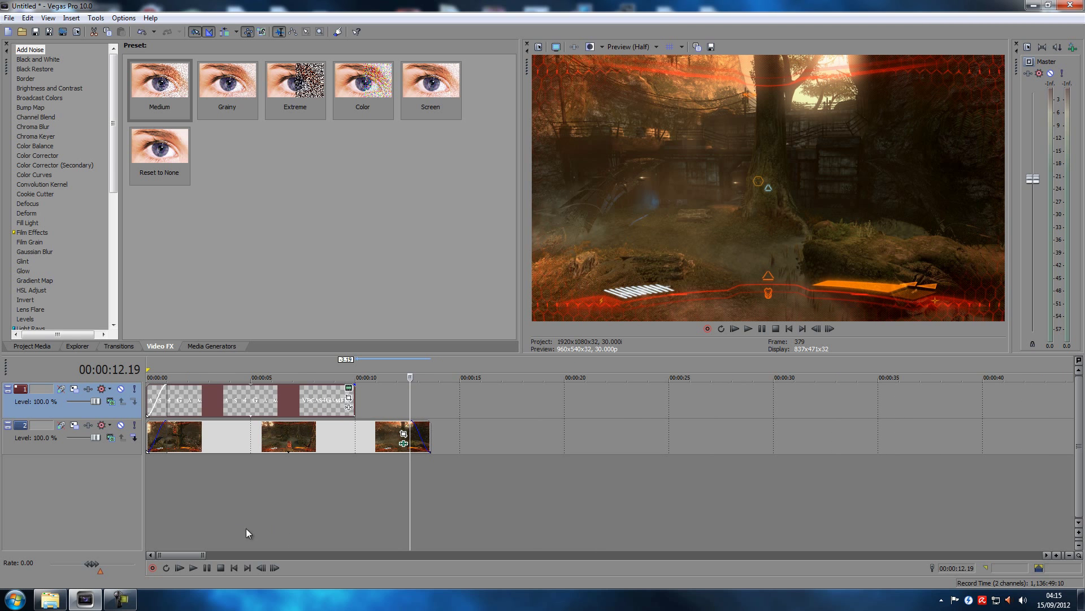
left_click(197, 526)
key("space")
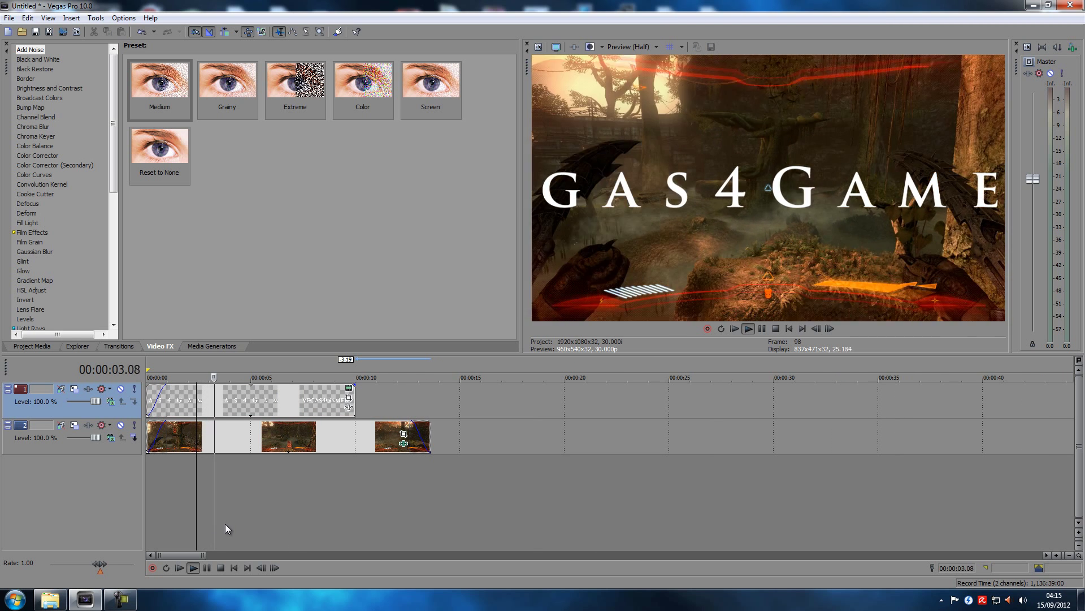
key("space")
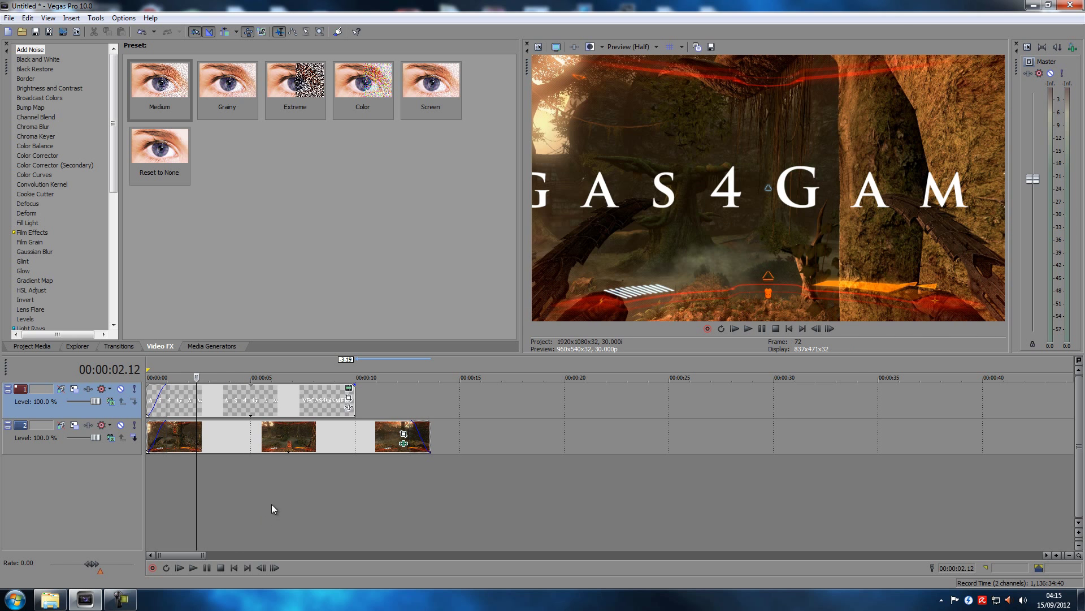
Trim the title event to 5 seconds and paste a duplicate right after it, creating a new copy of the source media
left_click_drag(352, 398, 254, 405)
left_click(221, 400)
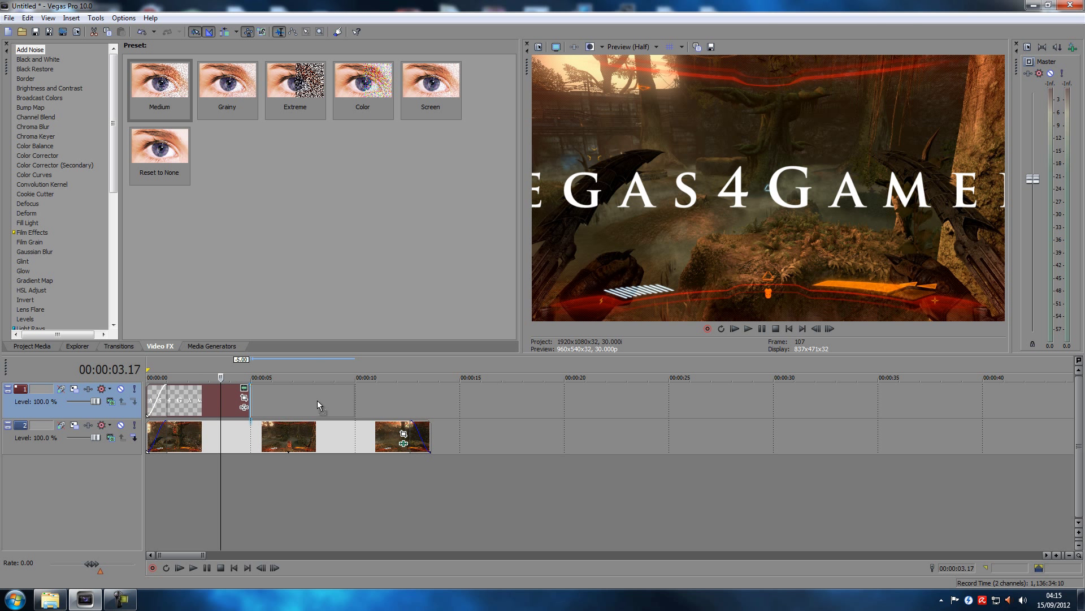
key("ctrl+v")
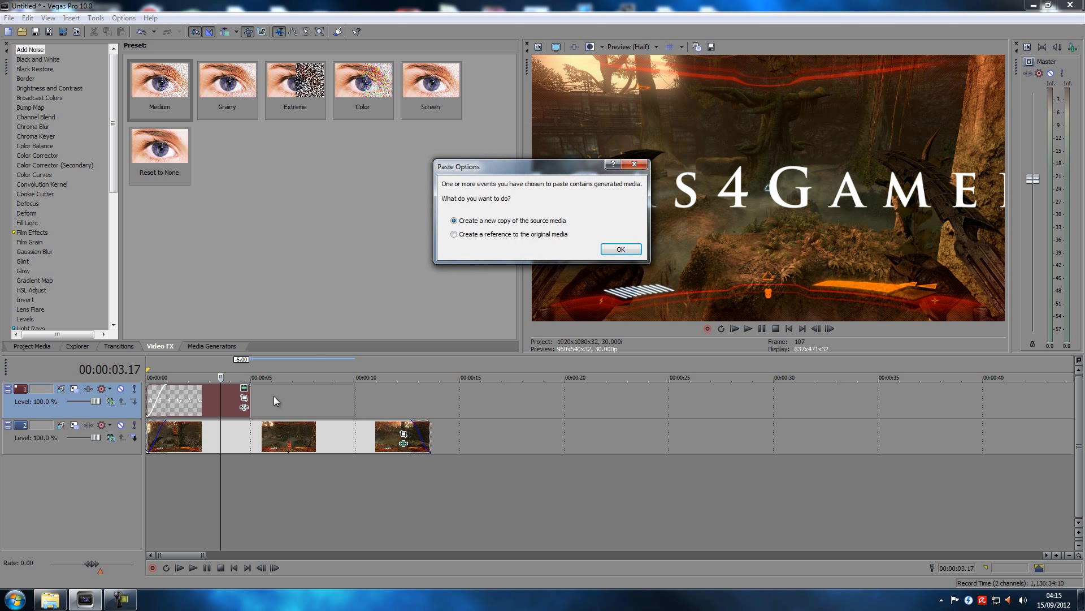
left_click(610, 248)
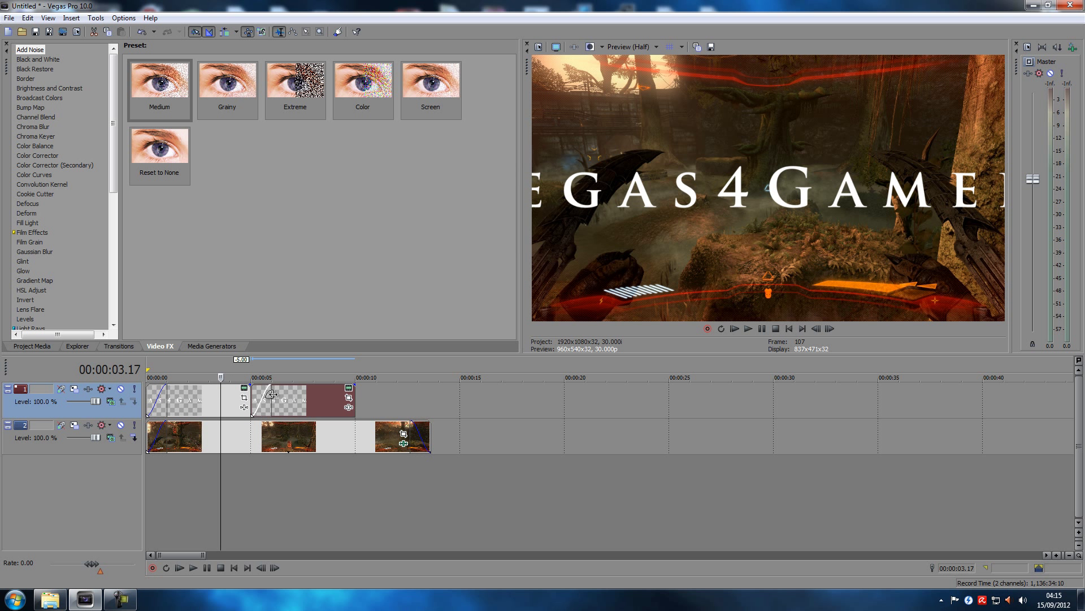
Open the second title event's generated media and delete its text keyframes at 1 second and 5 seconds
left_click(349, 387)
left_click(285, 390)
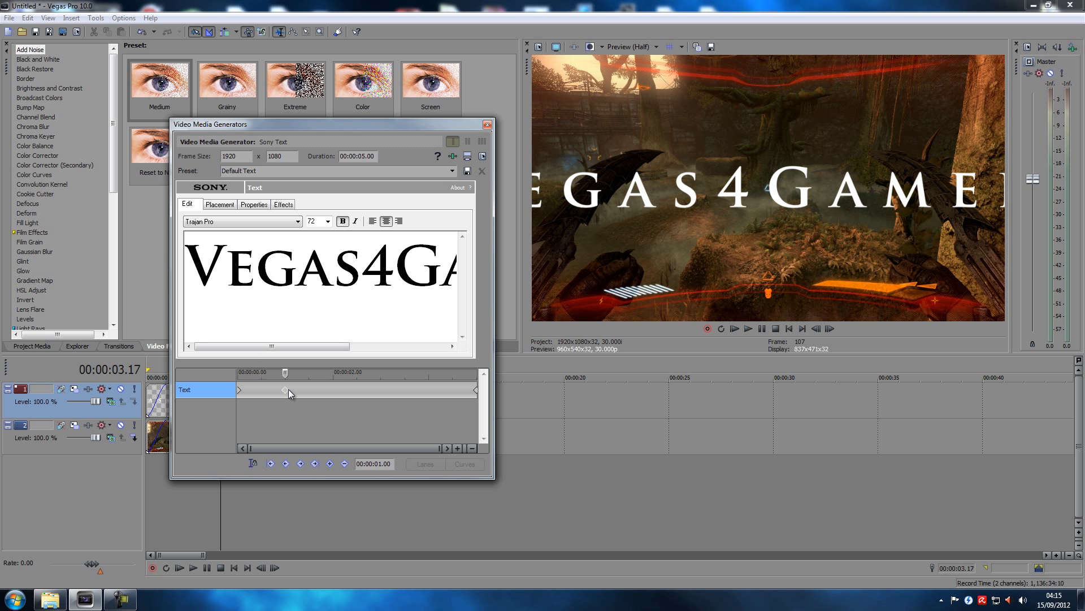
left_click_drag(287, 391, 484, 386)
left_click(475, 395)
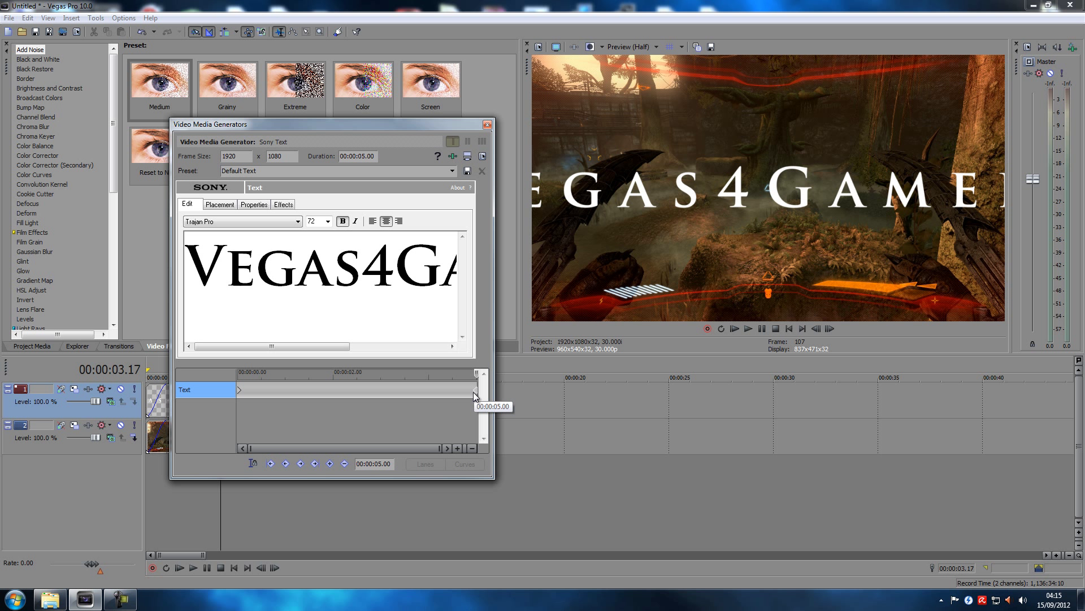
Set the tracking at the second title's starting text keyframe to 1.000 and close the media generator window
left_click(241, 391)
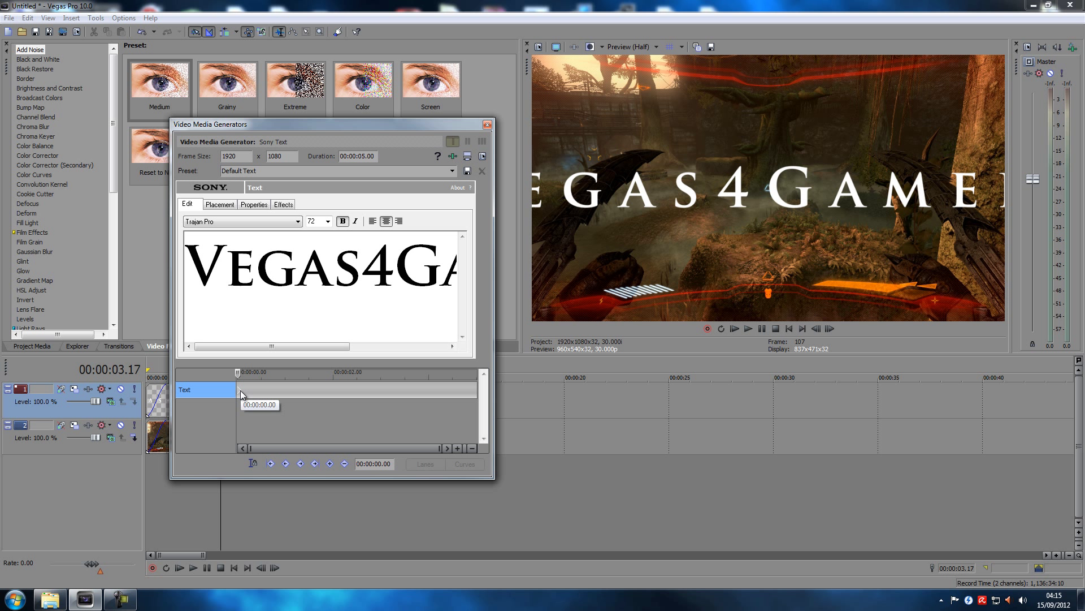
left_click(252, 204)
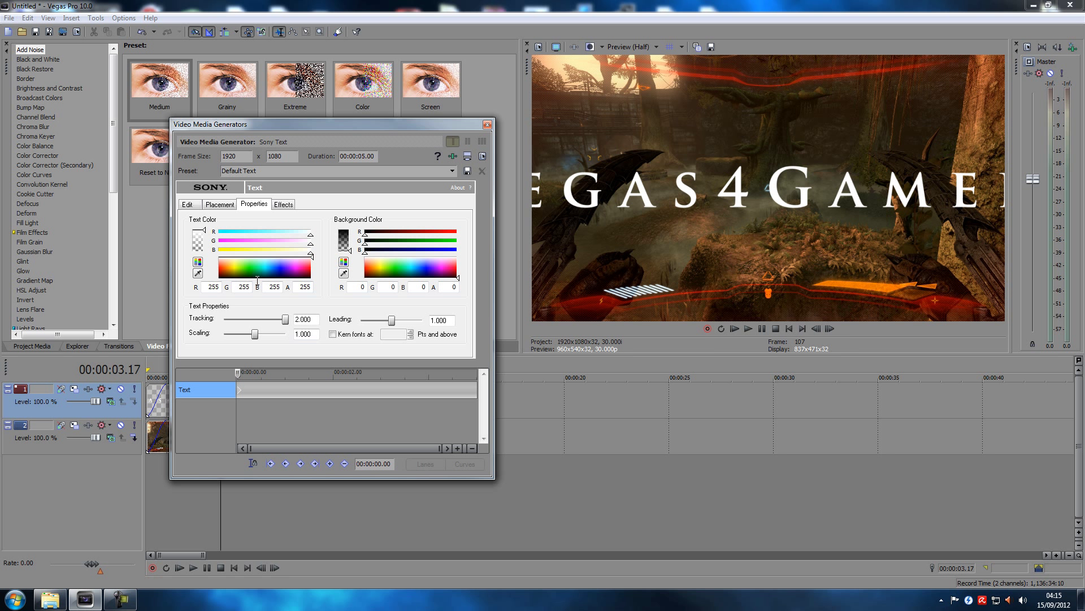
double_click(286, 321)
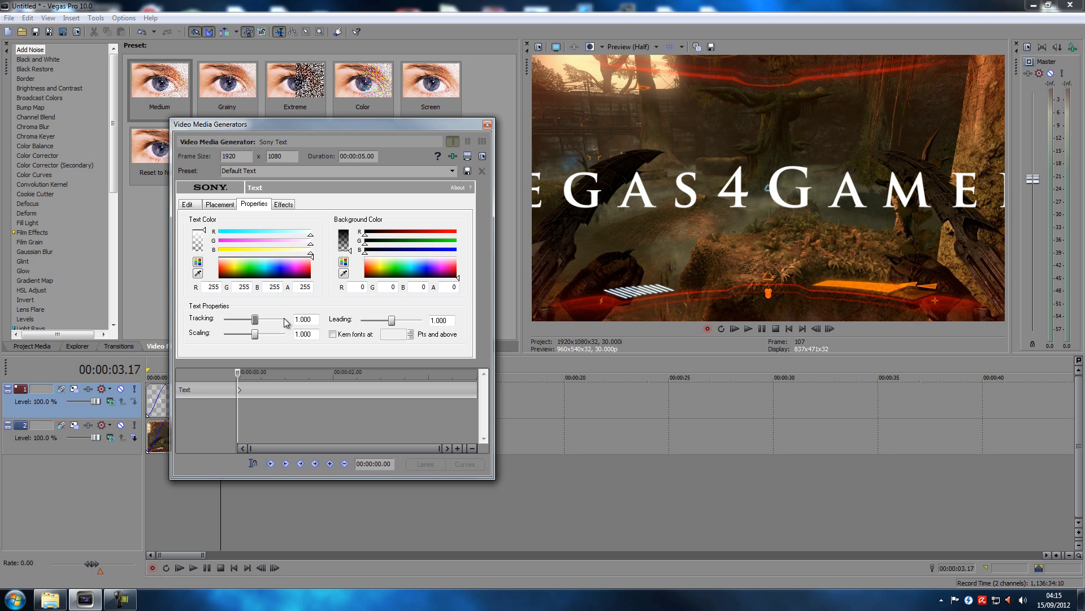
left_click(487, 126)
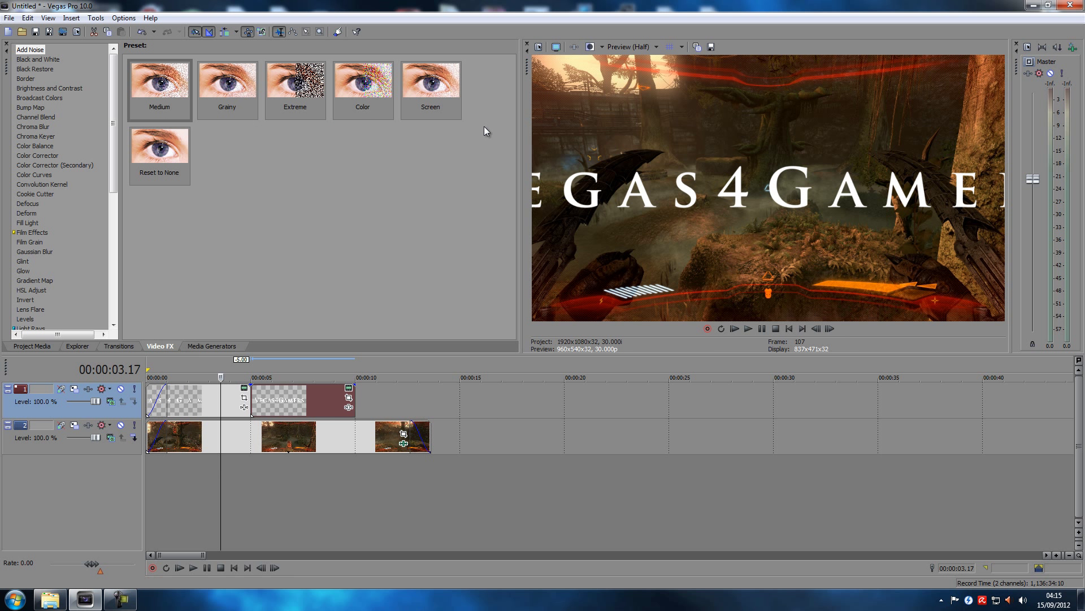
Duplicate the second title event right after itself as a new copy of the source media and trim its end to the video clip's end
left_click_drag(292, 404, 397, 388)
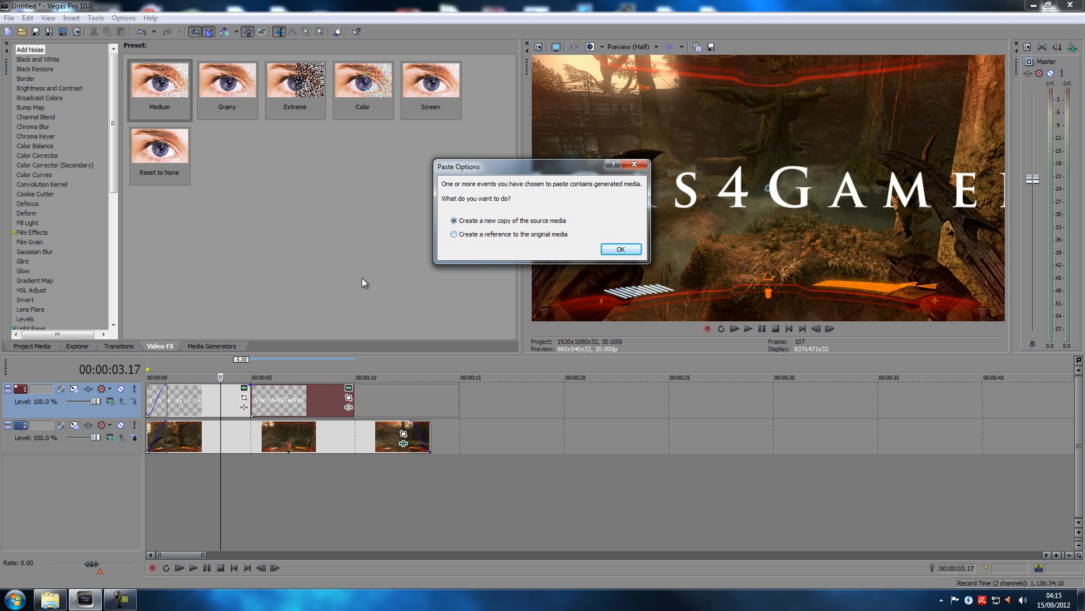
left_click(621, 249)
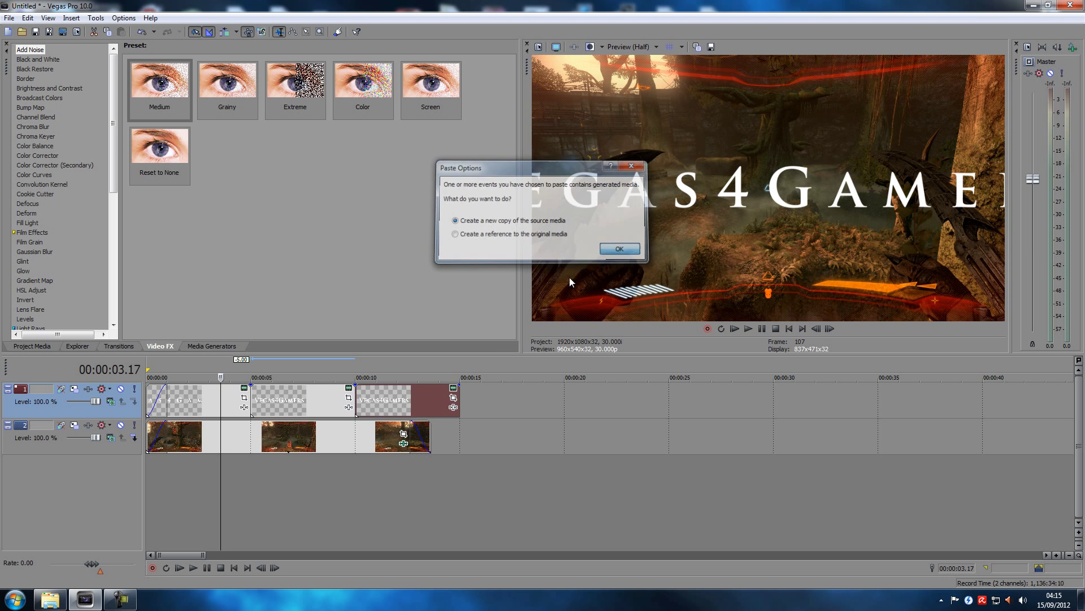
left_click_drag(456, 400, 431, 400)
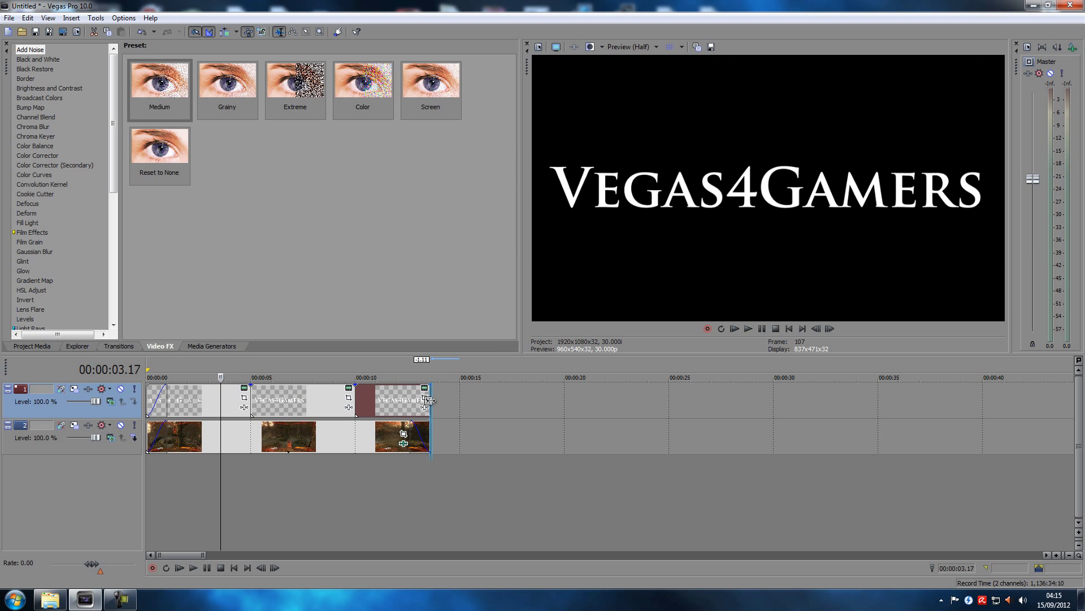
Add a fade-out to the third title event, starting at 00:00:12.19 to match the video clip's fade-out
left_click(409, 402)
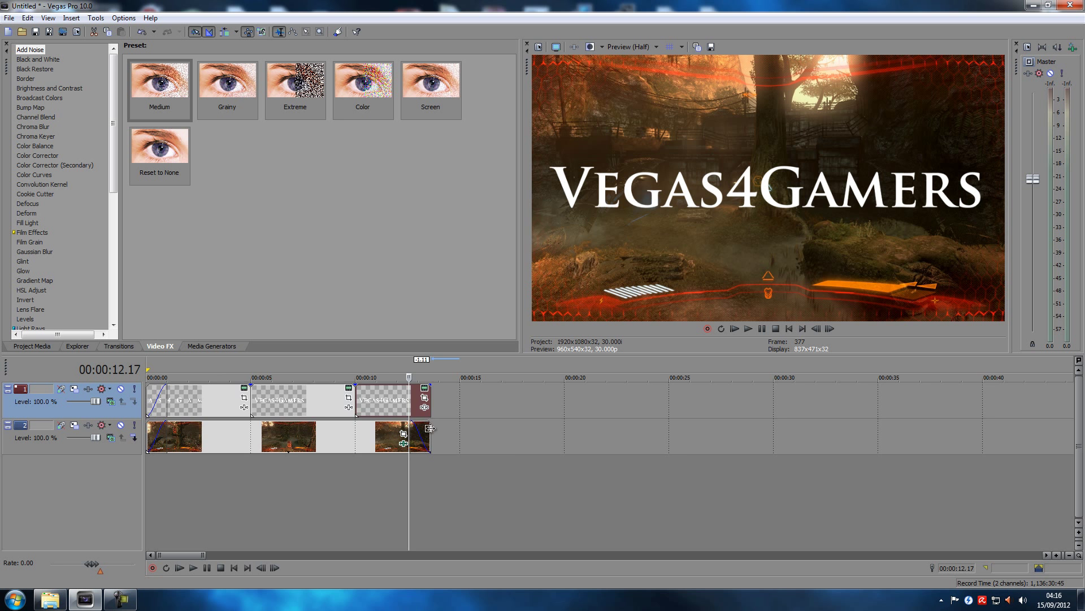
scroll(509, 431, "up", 5)
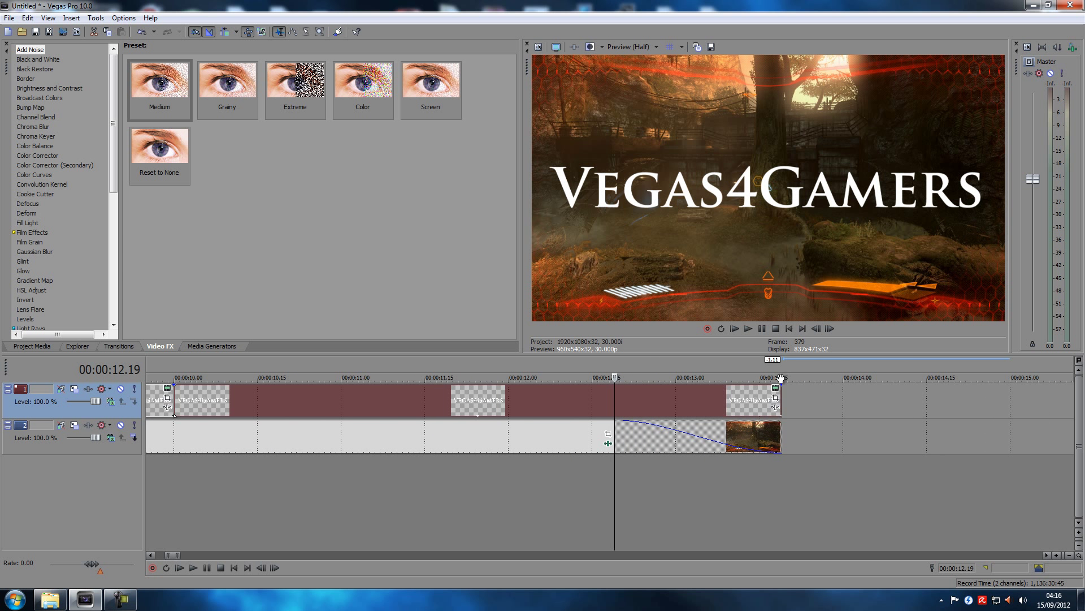
left_click_drag(728, 386, 619, 408)
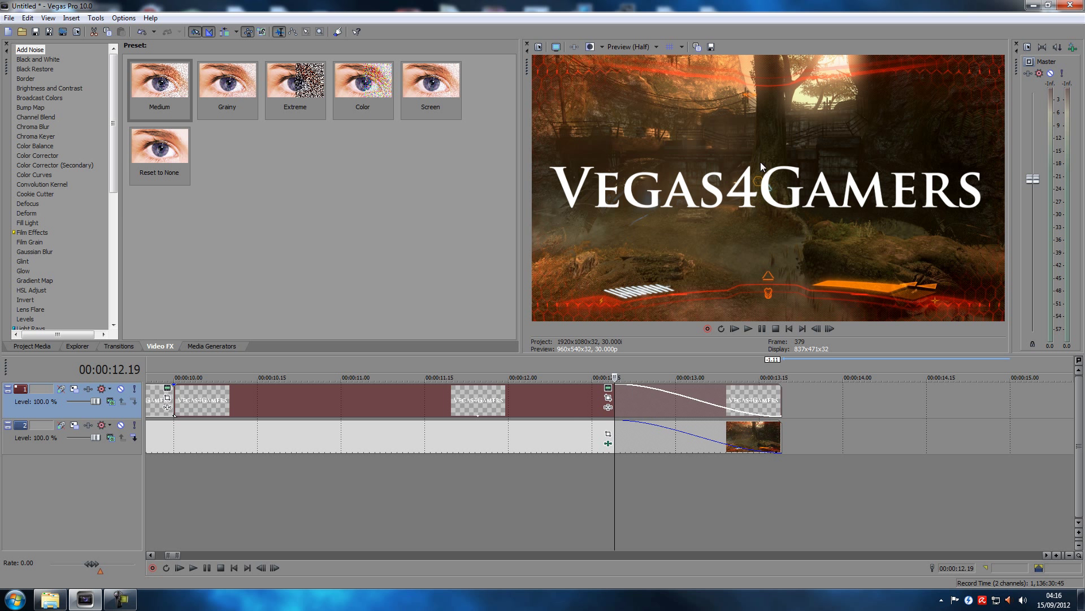
scroll(537, 427, "down", 5)
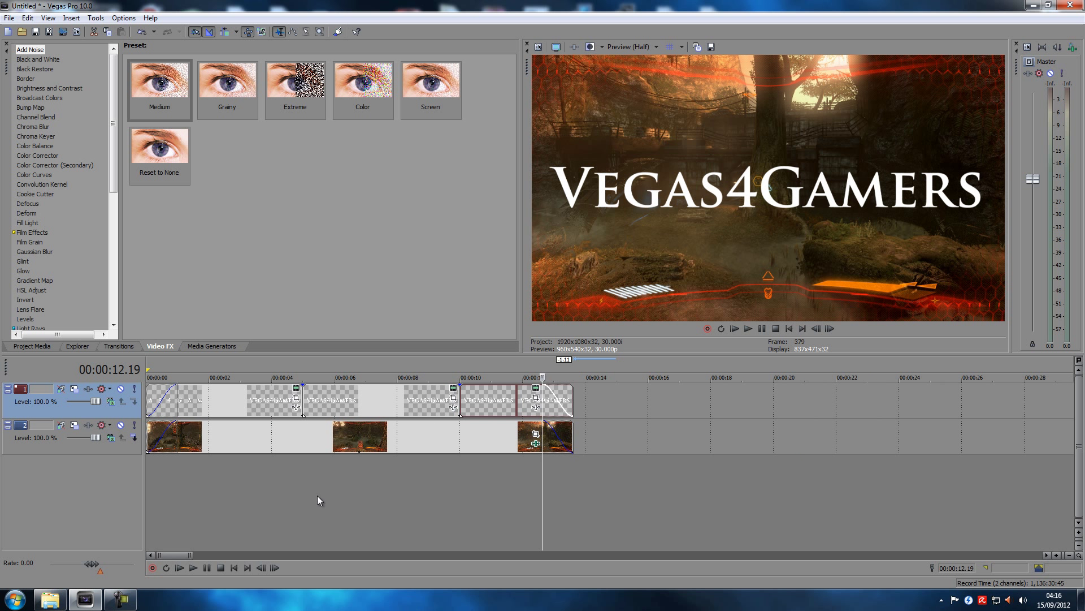
Play the project from the beginning to preview the animated title followed by its duplicated events
left_click(235, 568)
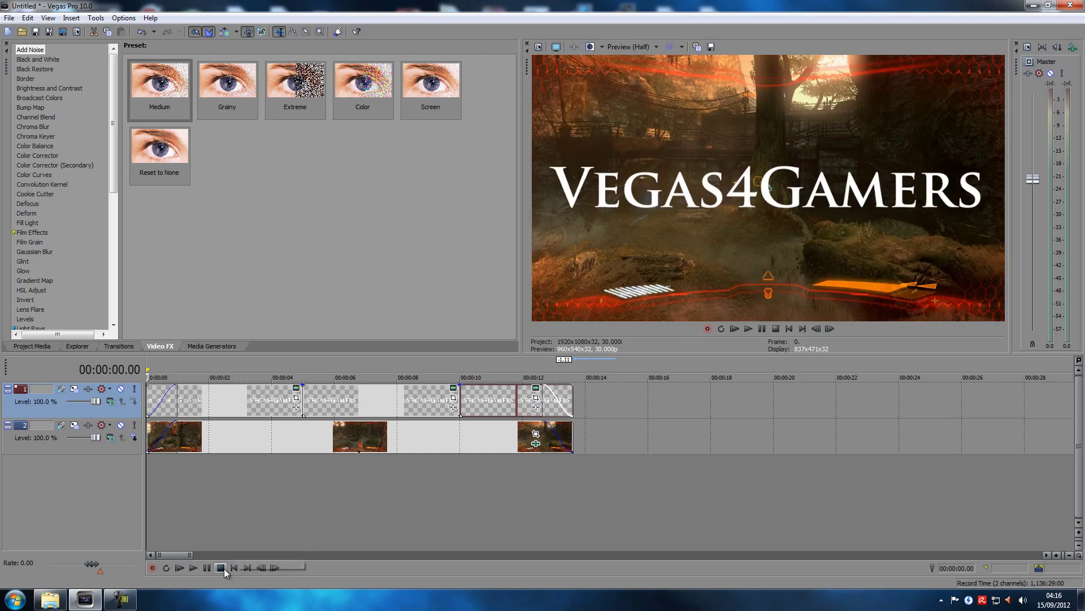
left_click(192, 568)
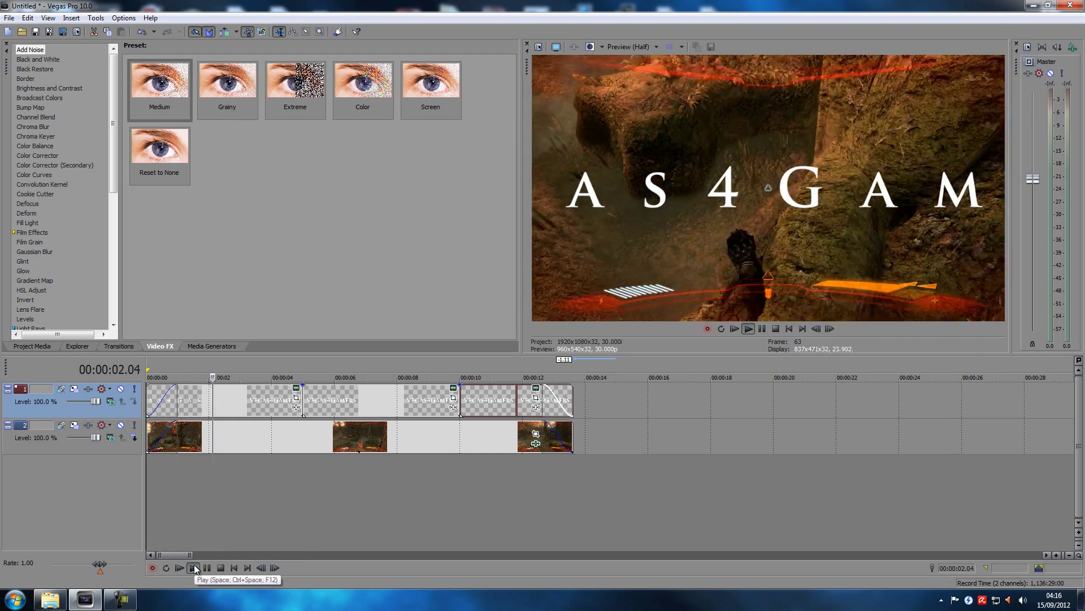
left_click(193, 568)
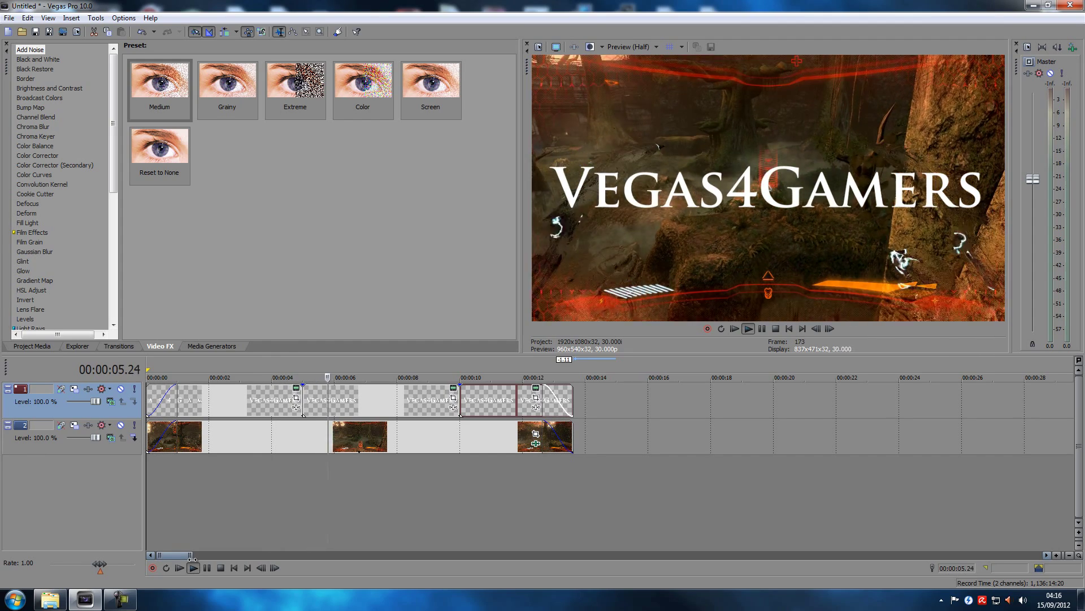
key("space")
key("space")
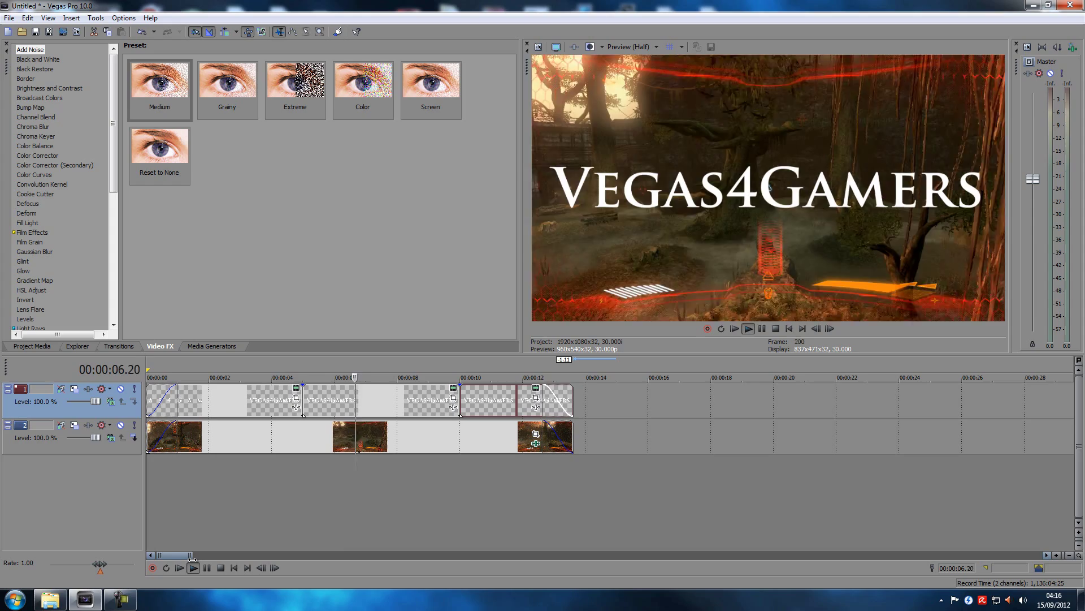
left_click(193, 565)
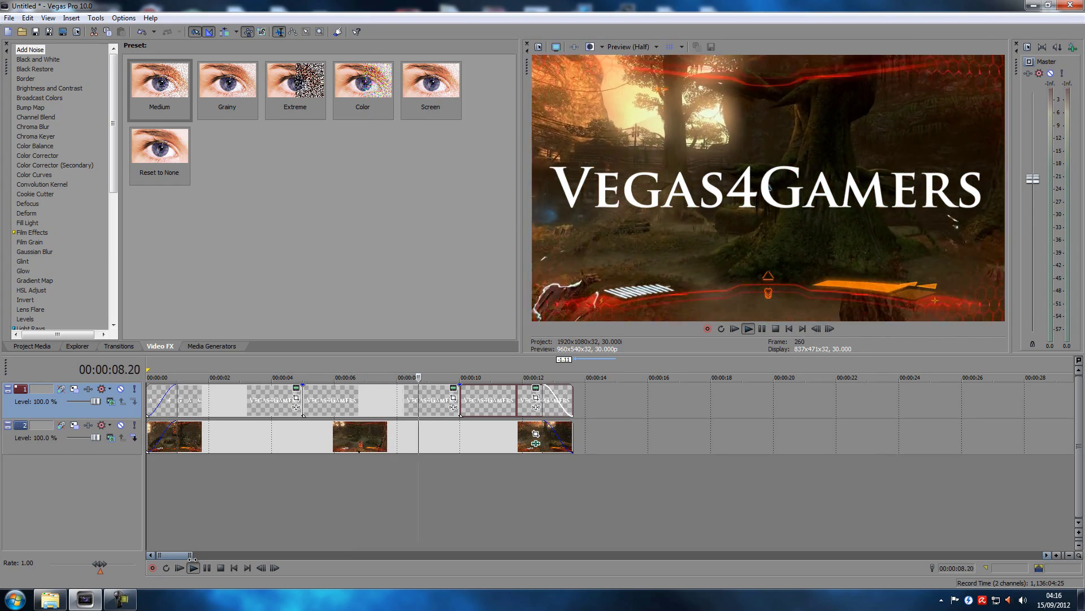
left_click(195, 566)
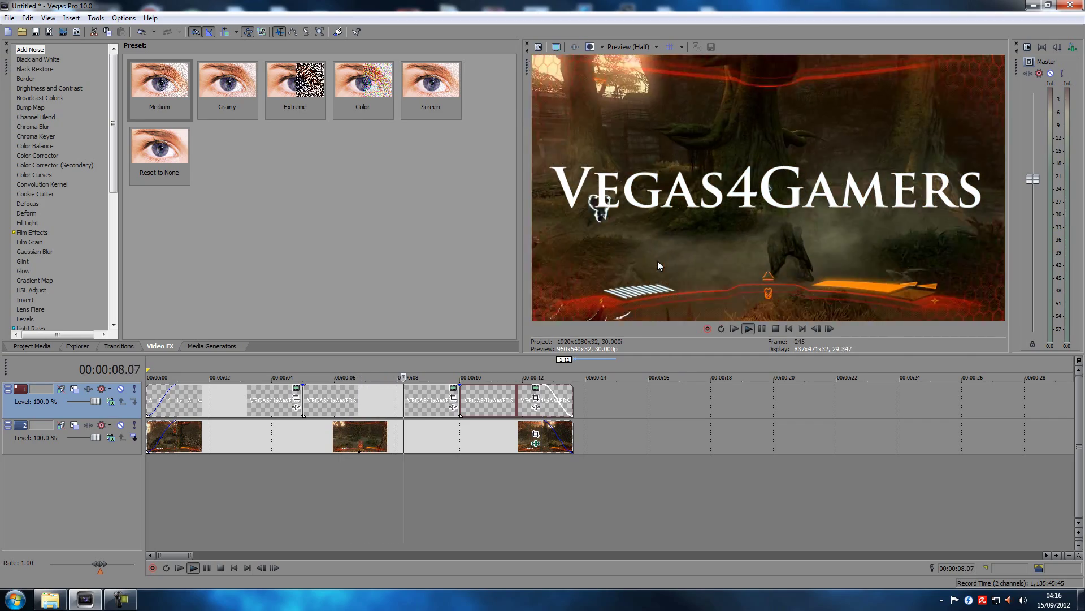
key("Return")
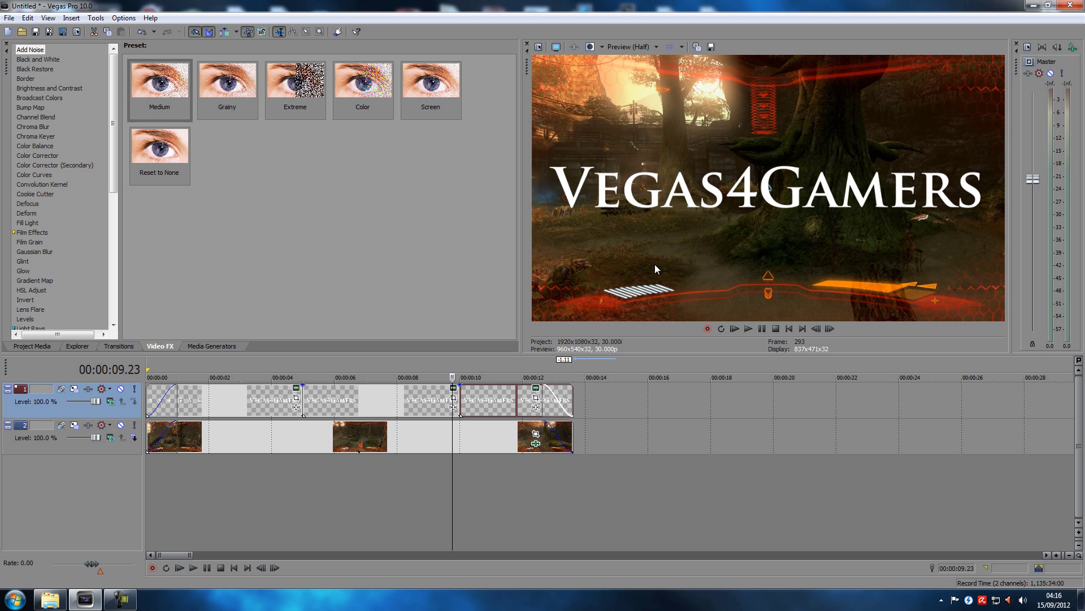
left_click(71, 18)
left_click(307, 5)
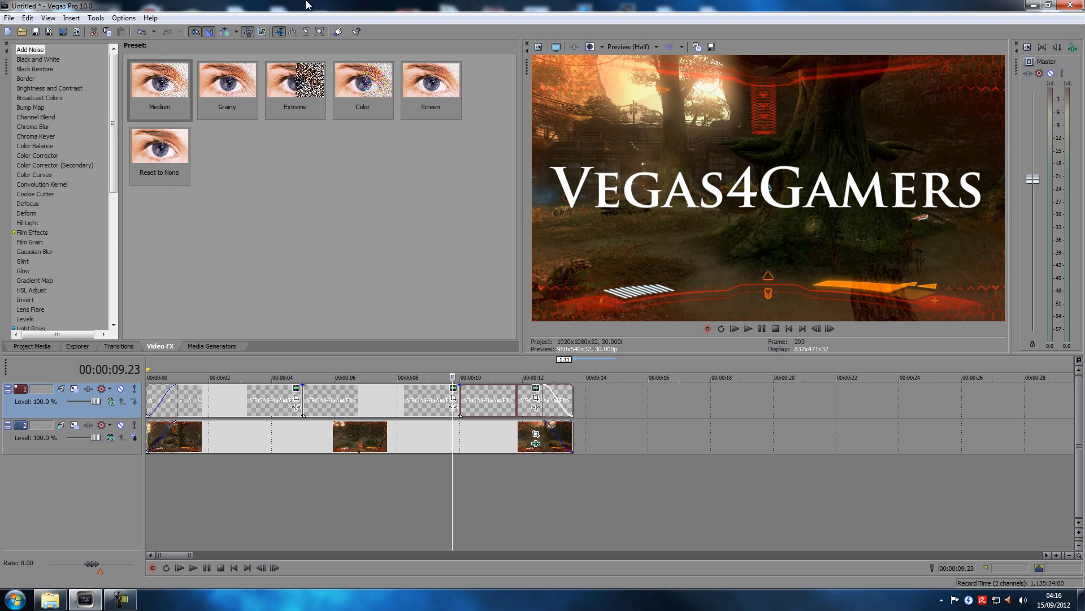